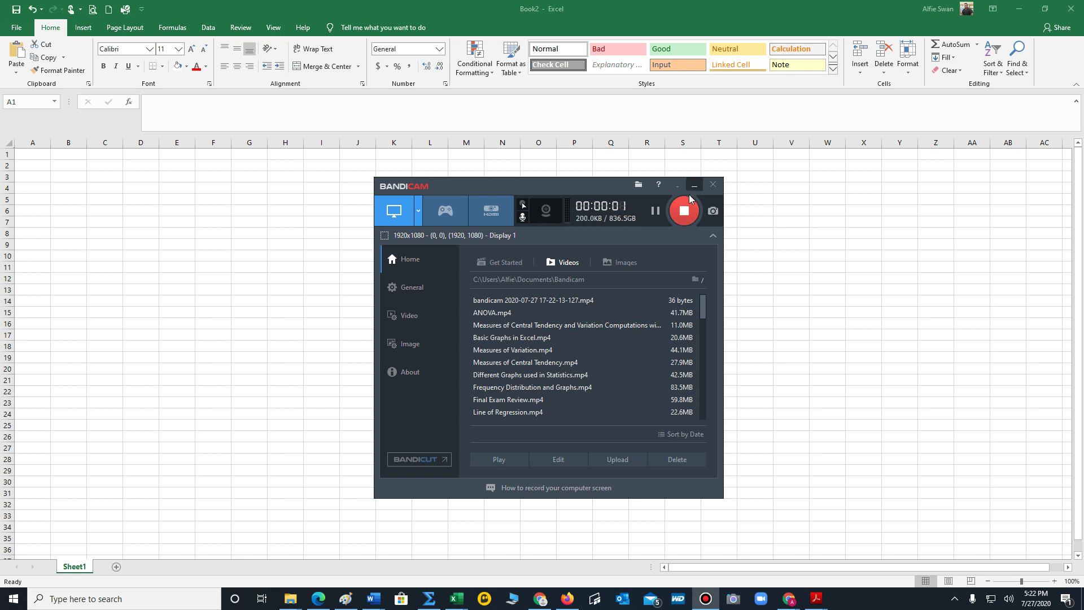
# Minimize the Bandicam recorder window so the blank Book2 workbook shows.
pyautogui.click(695, 188)
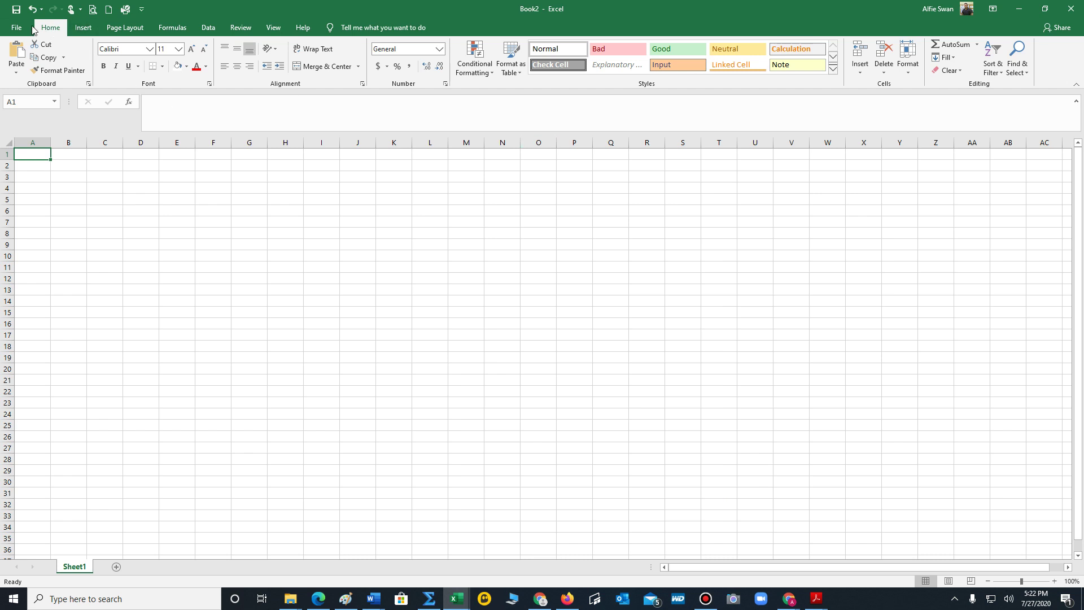
# On the Data tab, add a forecasting command and a command group to the Quick Access Toolbar.
pyautogui.click(207, 29)
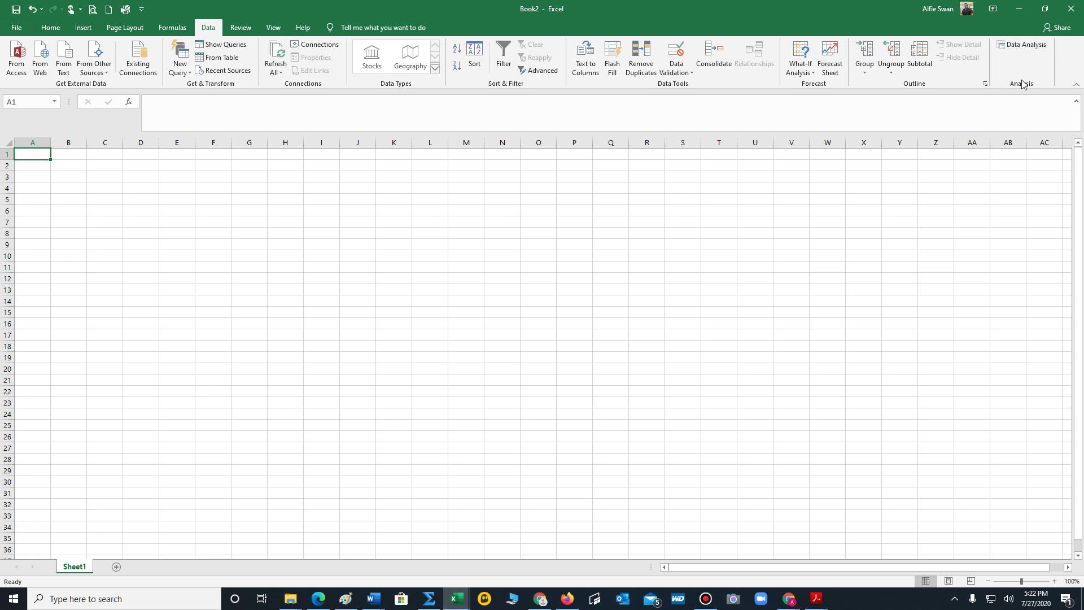
pyautogui.rightClick(1076, 70)
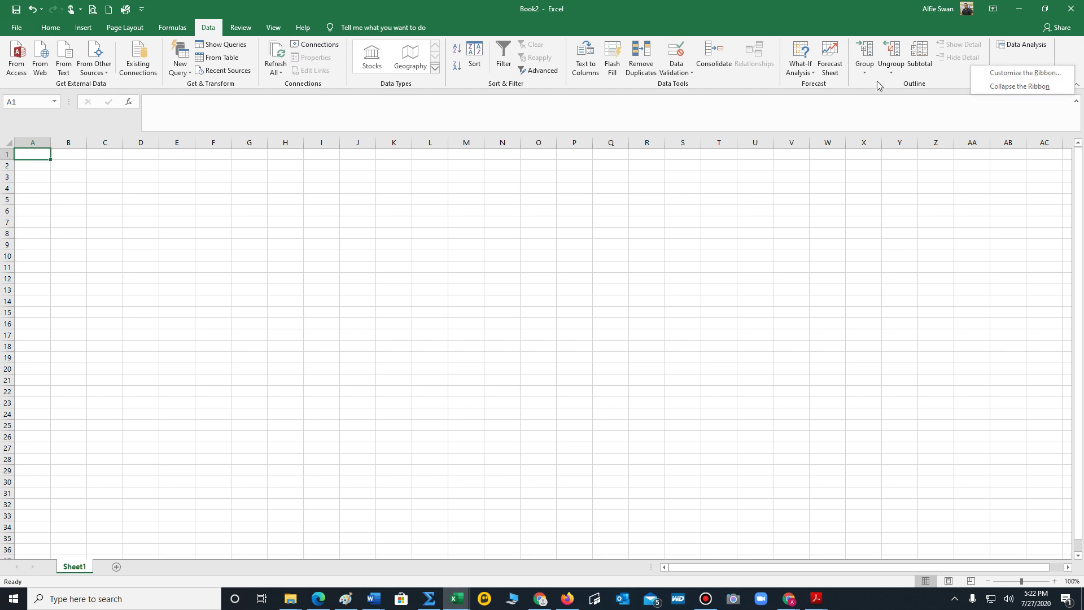
pyautogui.rightClick(761, 78)
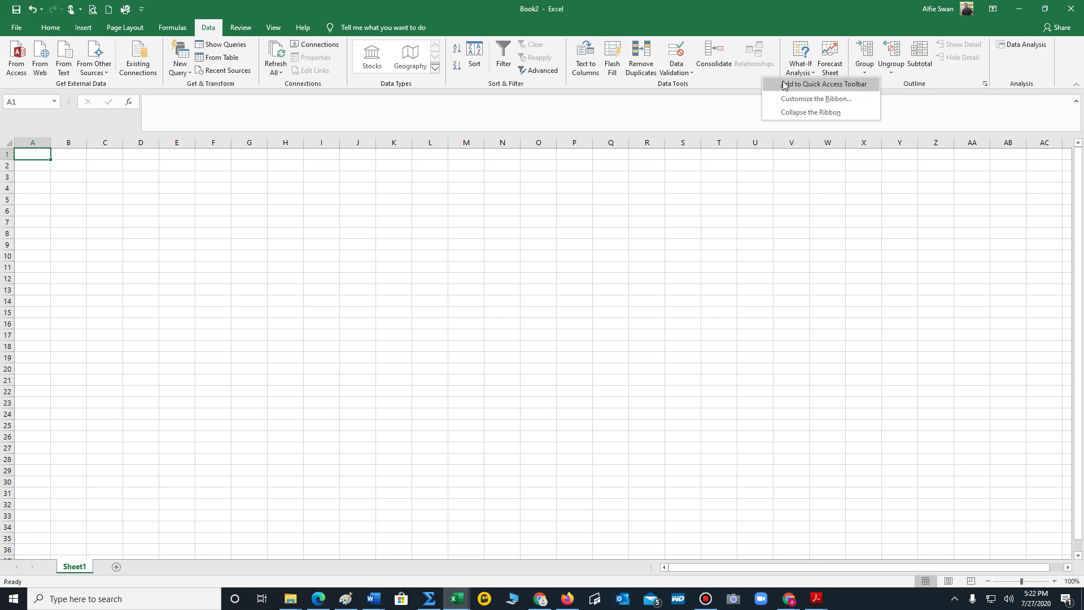
pyautogui.click(785, 84)
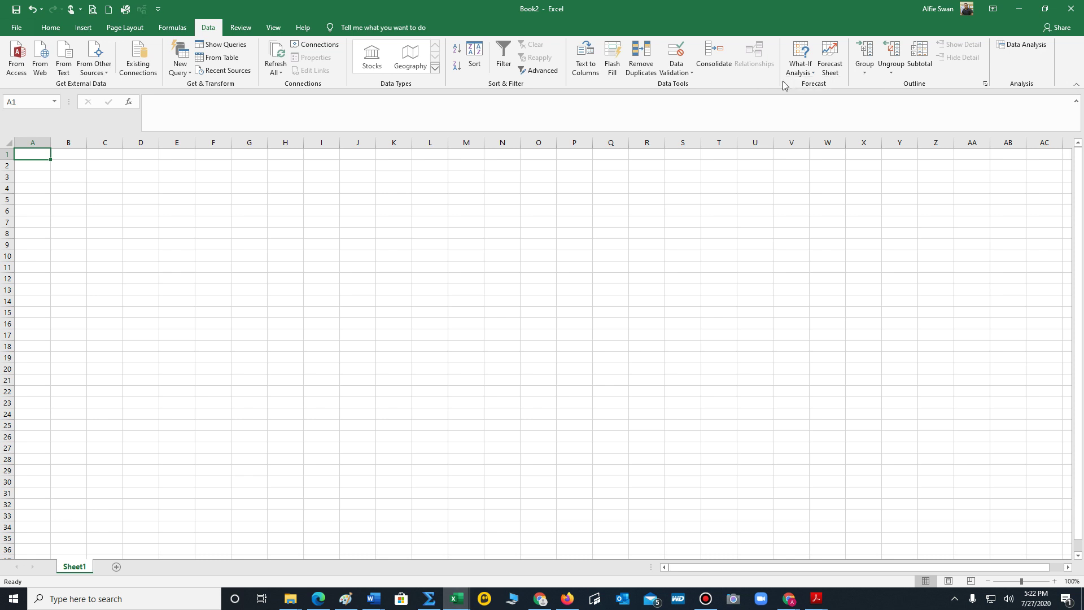
pyautogui.rightClick(1016, 59)
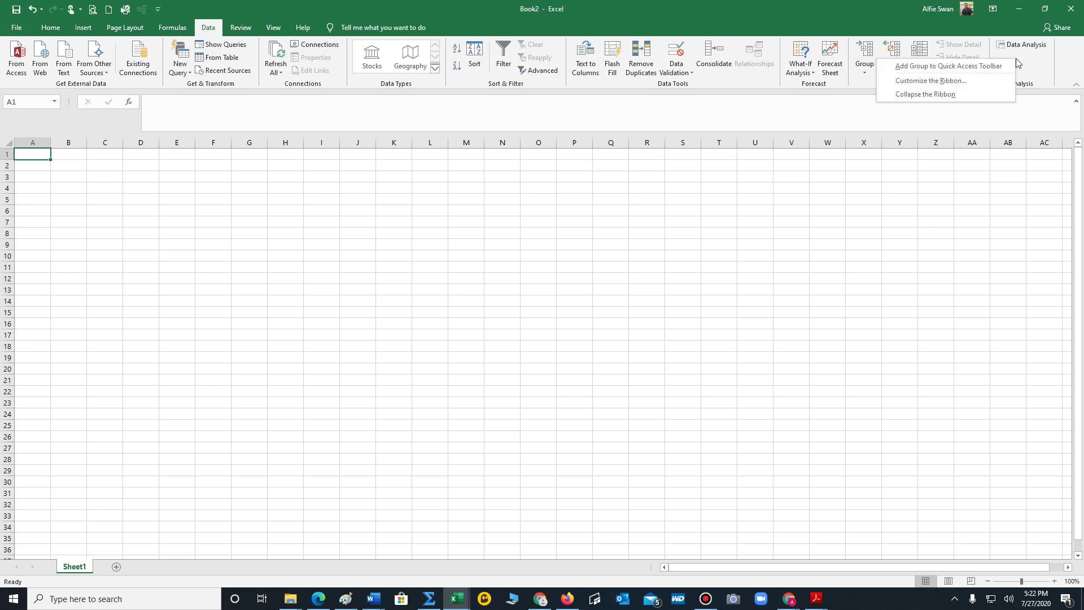
pyautogui.click(983, 66)
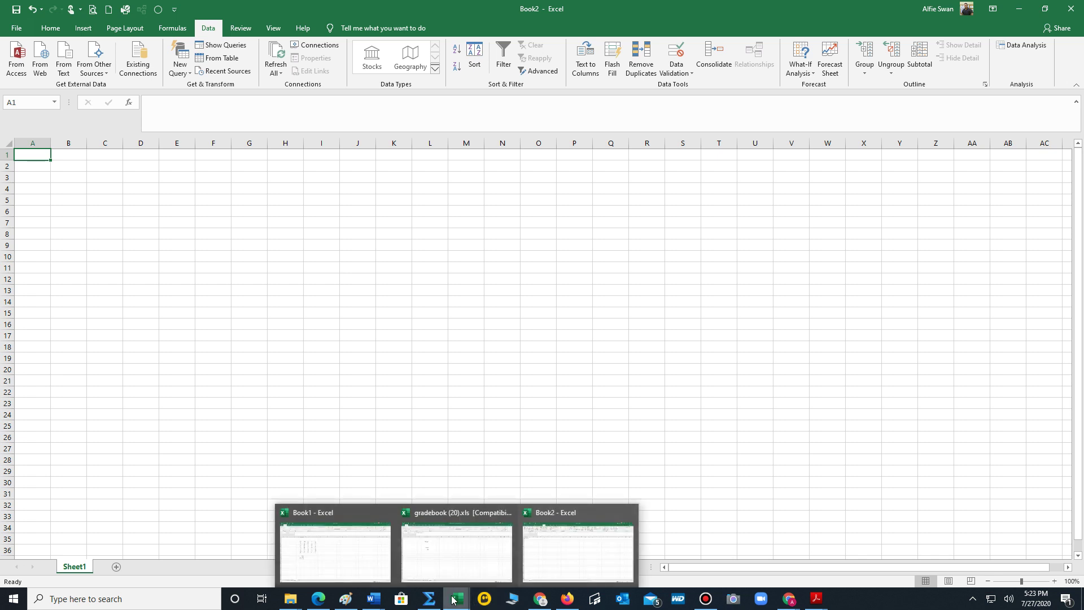
# Copy the diet weight-gain table from the Unit#19 Word document.
pyautogui.moveTo(373, 600)
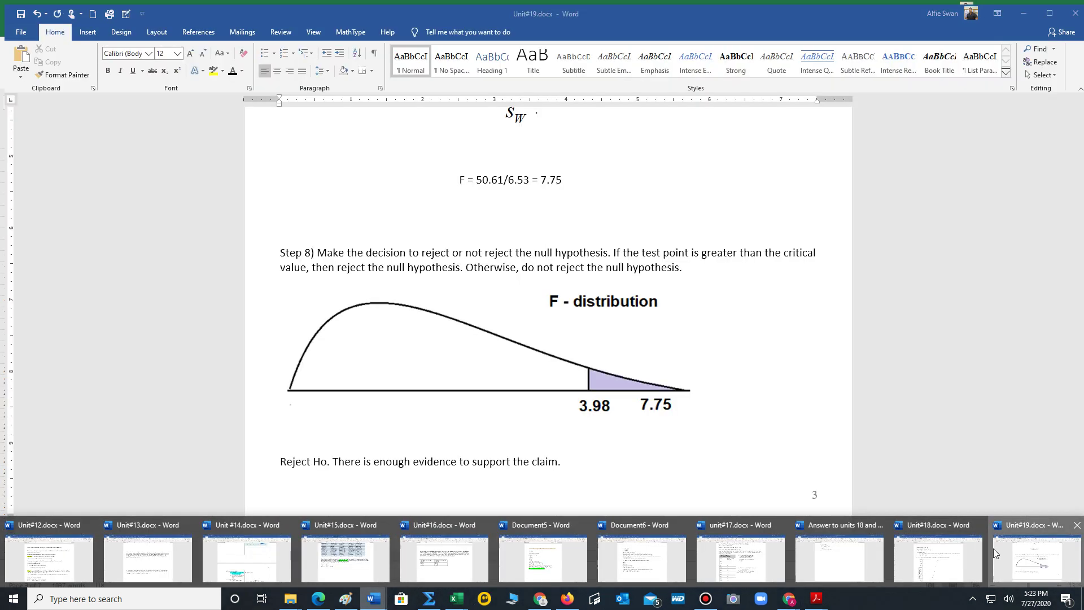
pyautogui.click(996, 553)
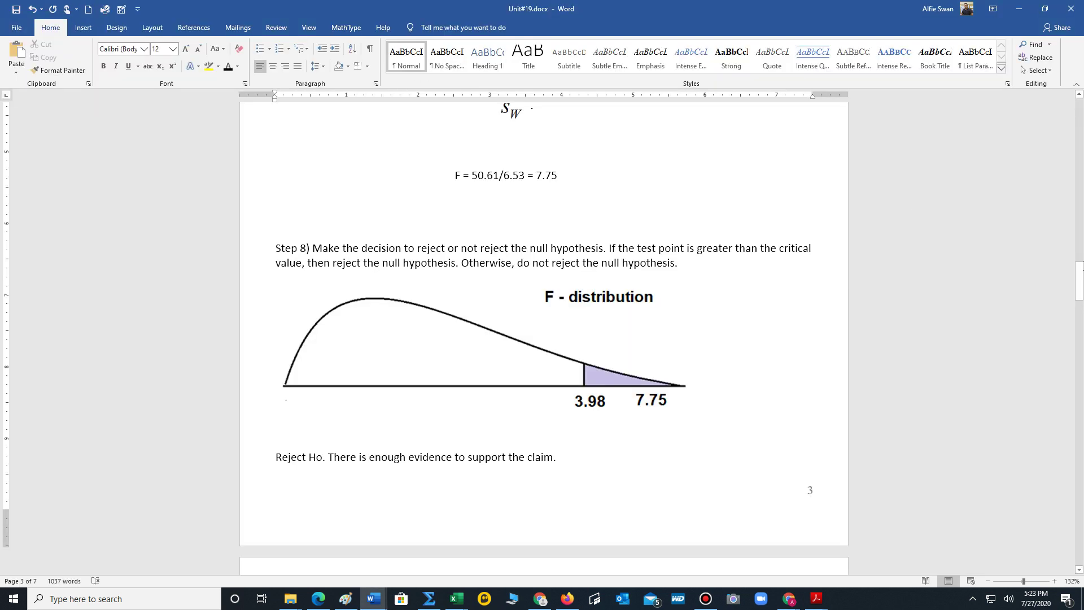
pyautogui.moveTo(1080, 265); pyautogui.dragTo(1081, 102)
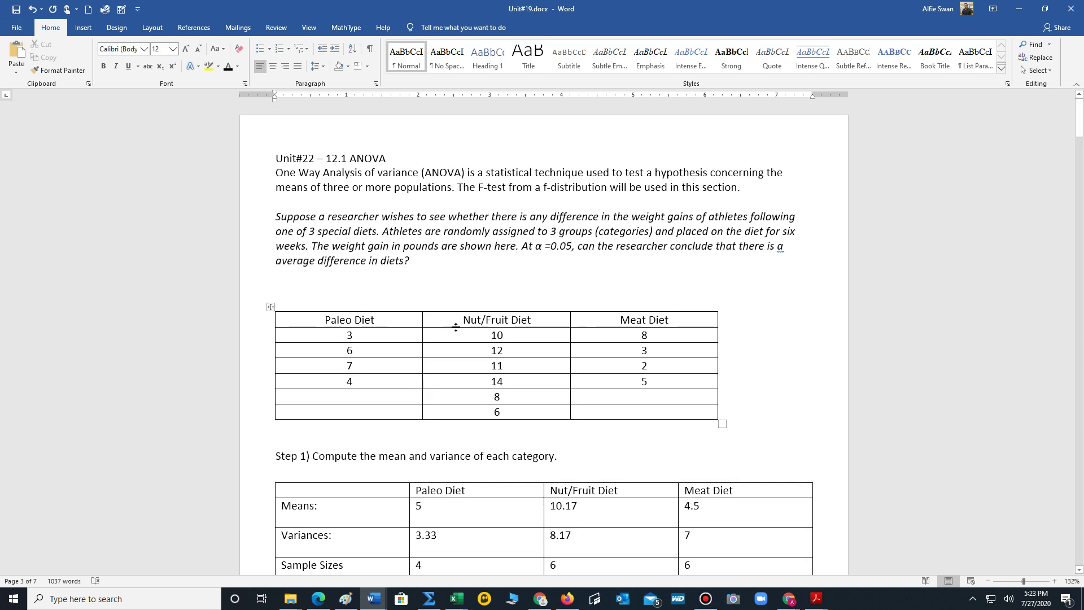
pyautogui.moveTo(356, 331)
pyautogui.mouseDown()
pyautogui.moveTo(557, 406)
pyautogui.moveTo(579, 407)
pyautogui.moveTo(596, 374)
pyautogui.mouseUp()
pyautogui.rightClick(595, 371)
pyautogui.click(663, 395)
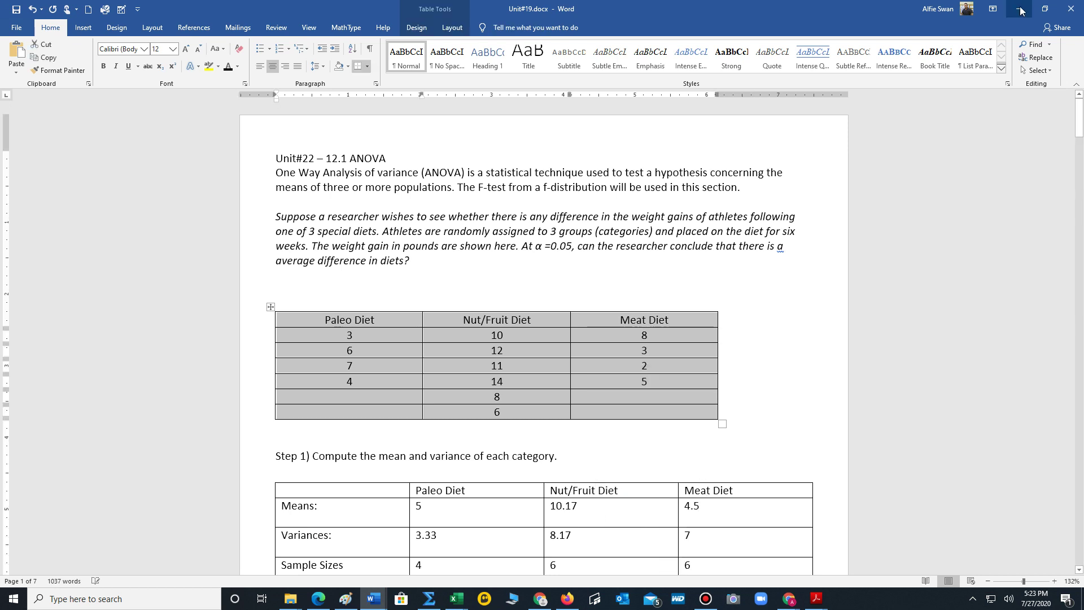
# Paste the diet table into Excel's Sheet1 starting at cell E3.
pyautogui.click(1021, 8)
pyautogui.click(190, 176)
pyautogui.rightClick(189, 177)
pyautogui.click(210, 225)
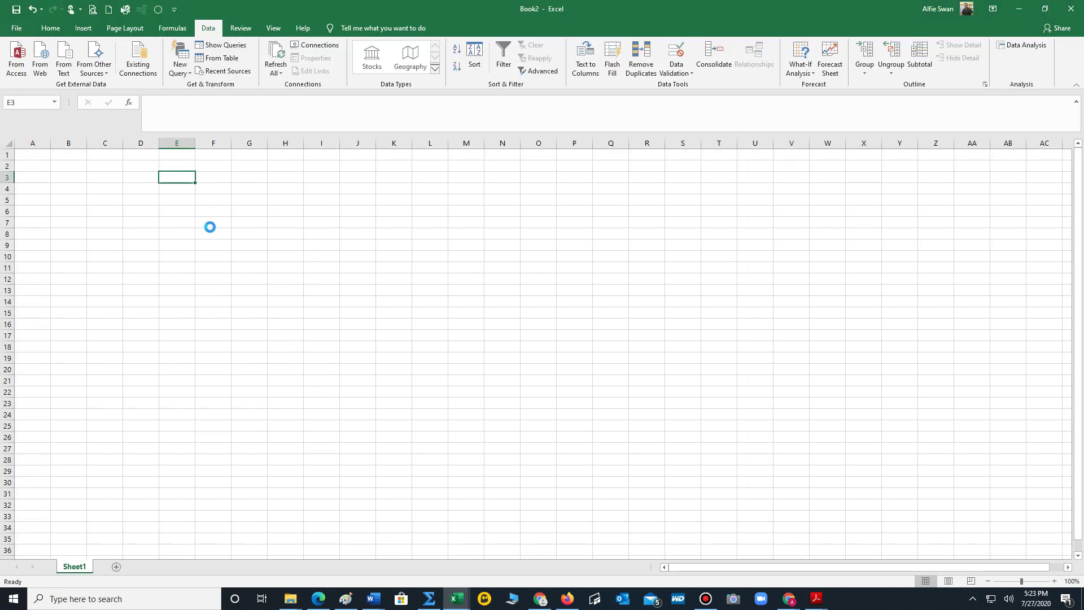
# AutoFit columns E, F and G to the Paleo Diet, Nut/Fruit Diet and Meat Diet headers.
pyautogui.doubleClick(195, 142)
pyautogui.doubleClick(236, 143)
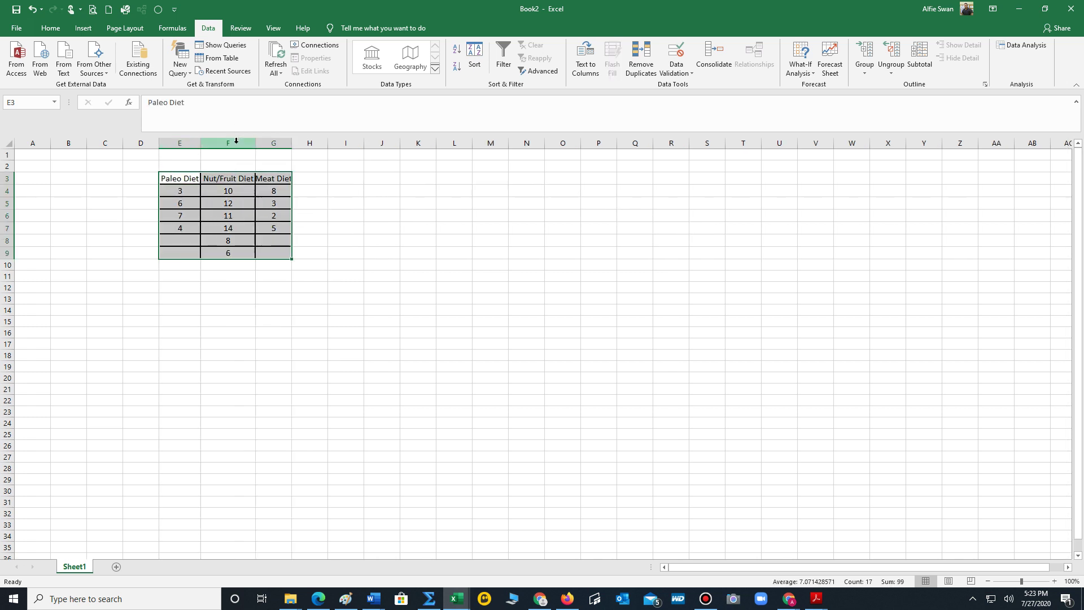
pyautogui.doubleClick(292, 143)
pyautogui.click(371, 249)
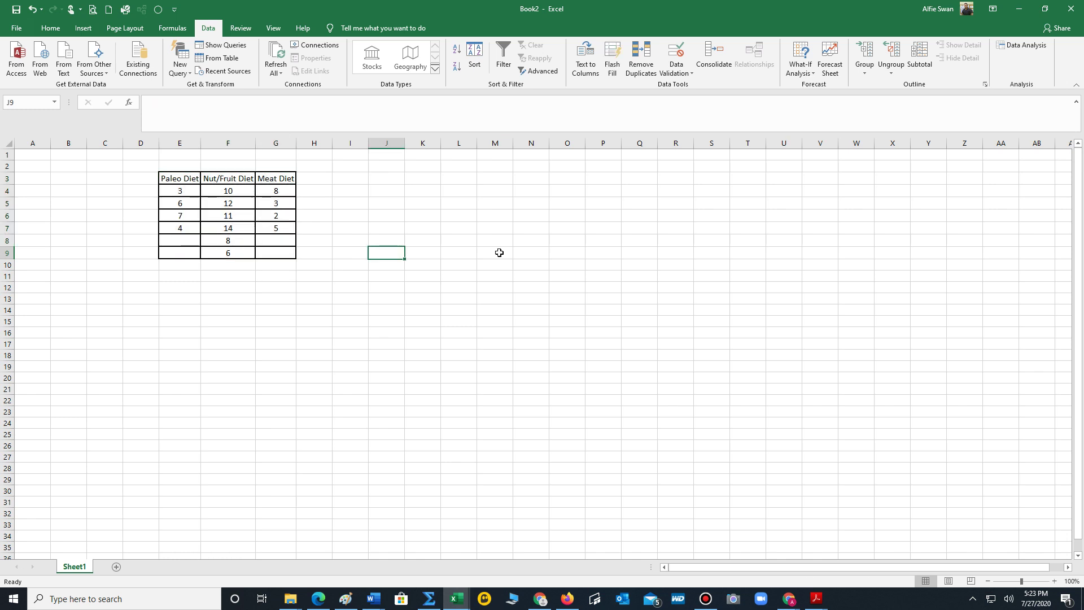
# Run Anova: Single Factor on $E$3:$G$9 with labels, outputting to cell $E$14.
pyautogui.click(1023, 45)
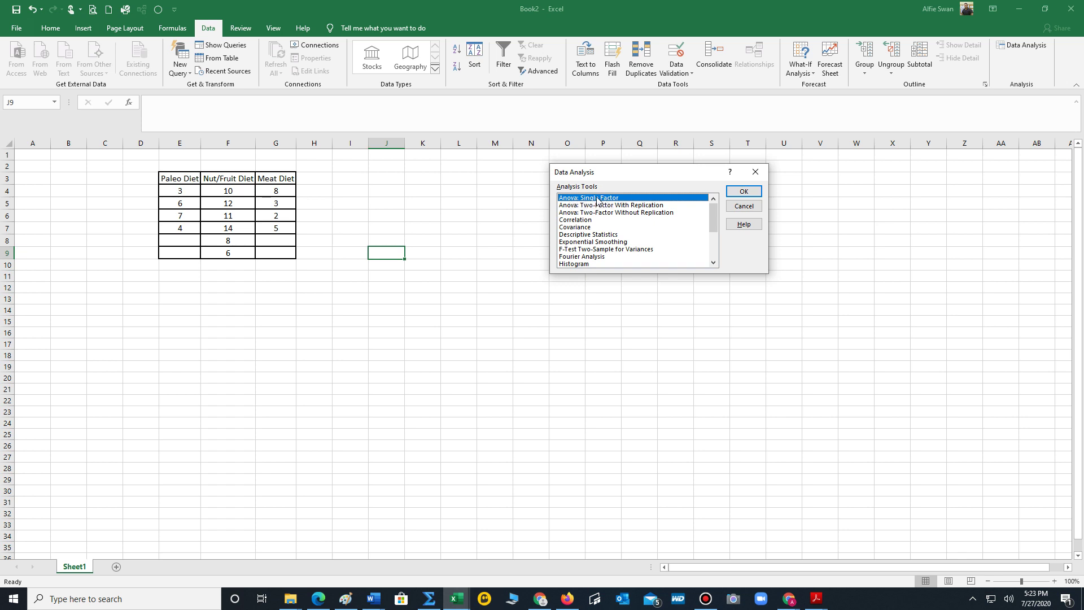
pyautogui.click(743, 191)
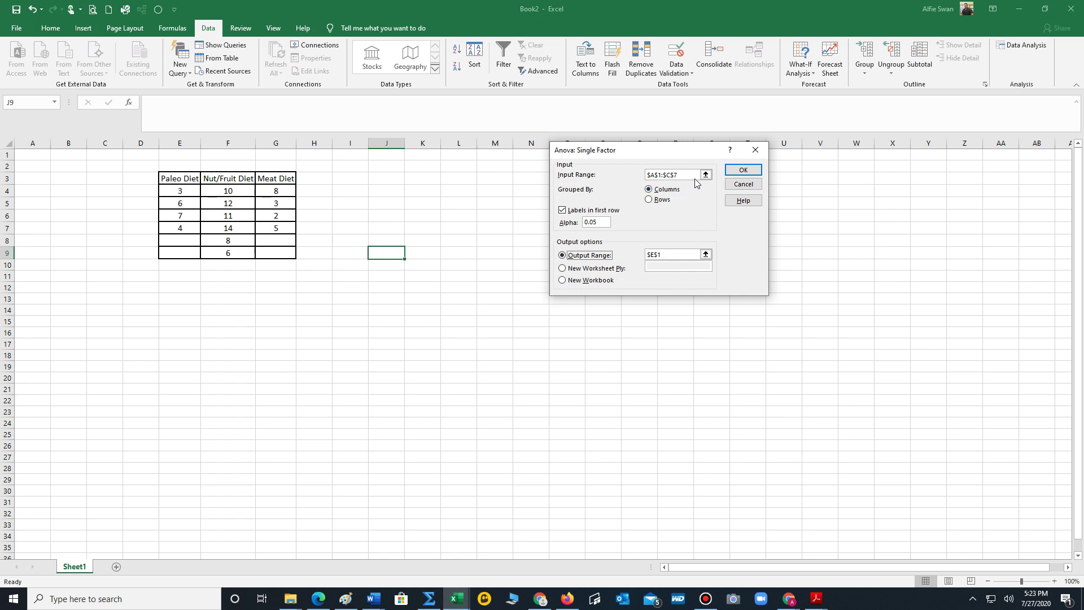
pyautogui.click(705, 174)
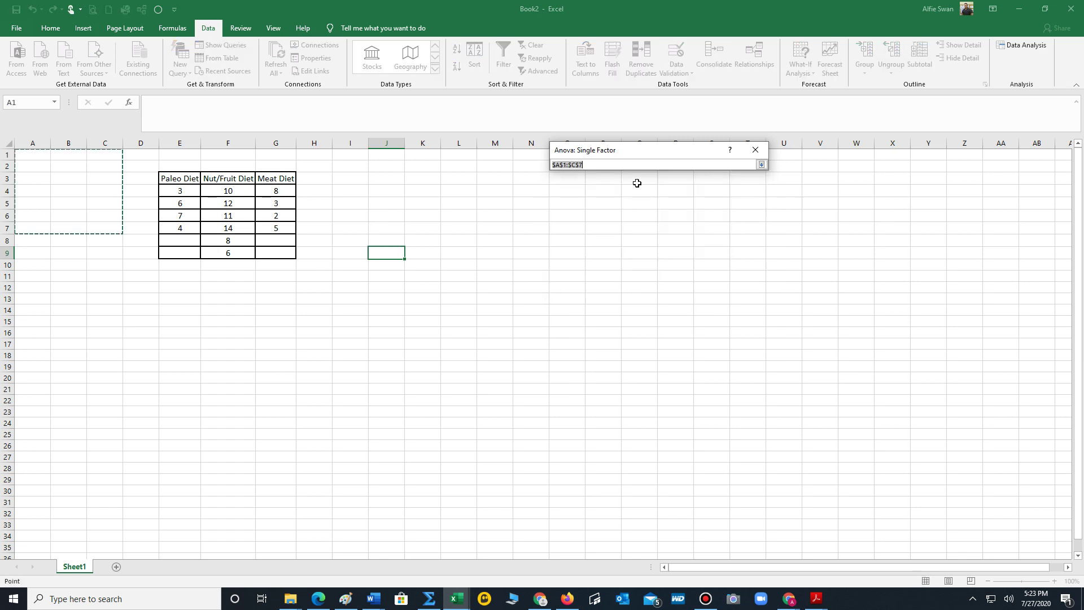
pyautogui.moveTo(178, 174); pyautogui.dragTo(273, 252)
pyautogui.click(762, 165)
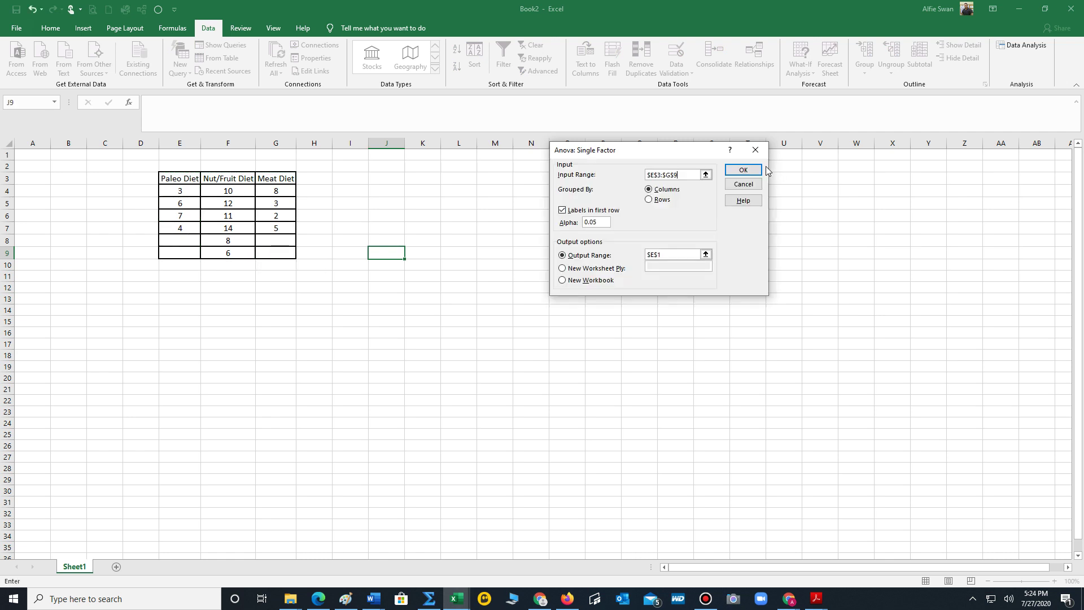
pyautogui.click(705, 255)
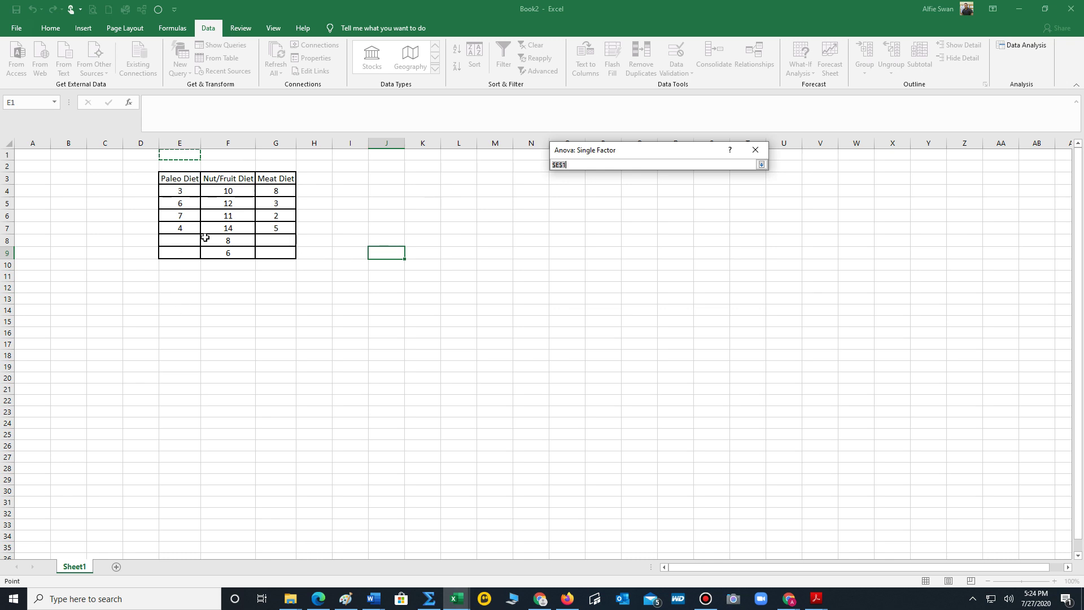
pyautogui.click(174, 311)
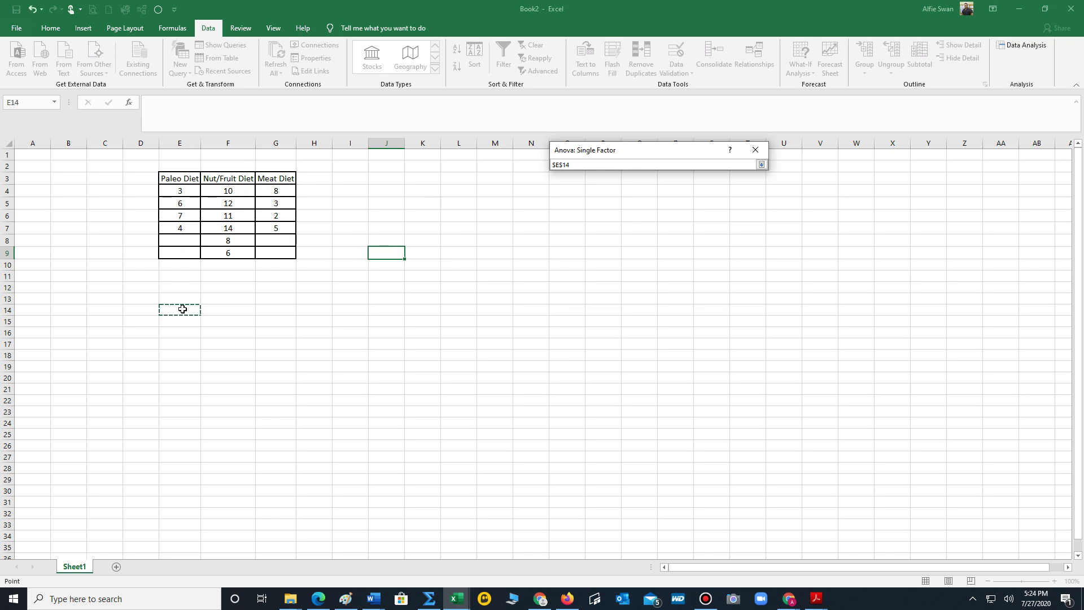
pyautogui.click(762, 165)
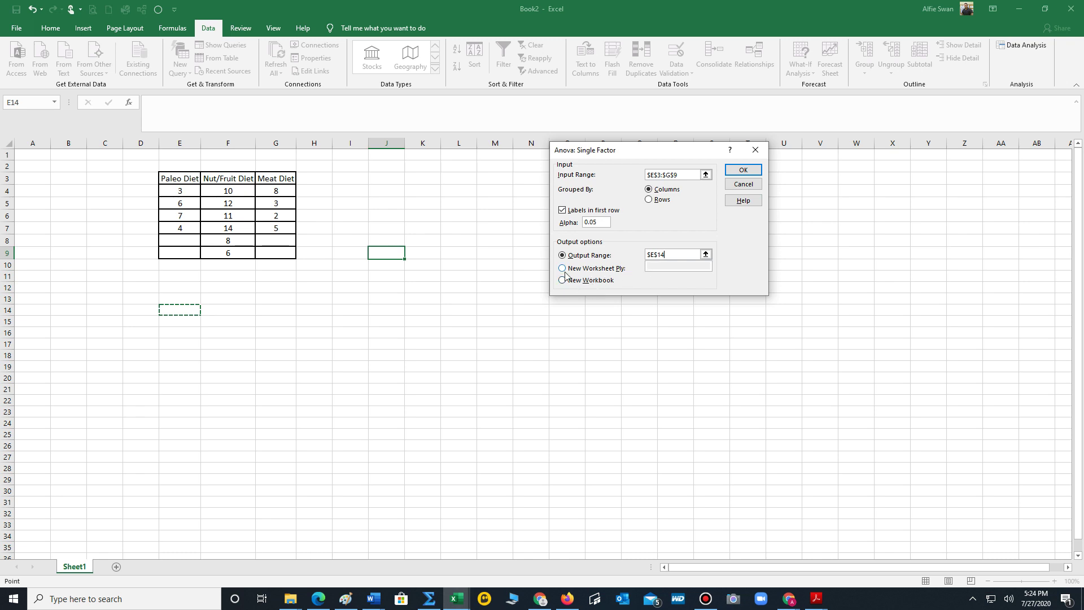
pyautogui.click(743, 171)
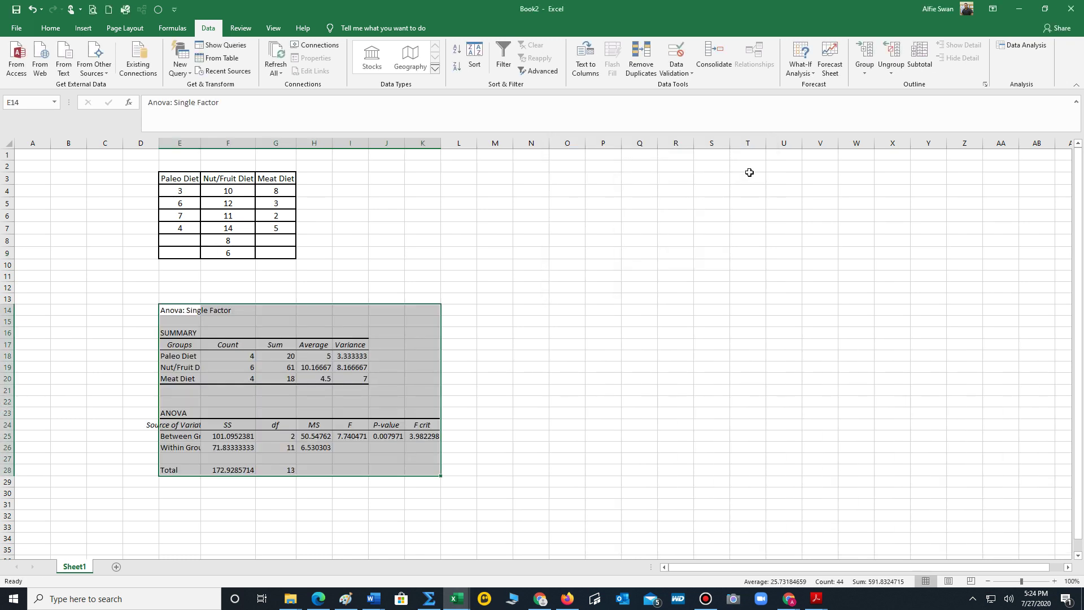
# Widen column E for the ANOVA row labels and fill MS cells H25:H26 yellow.
pyautogui.click(598, 278)
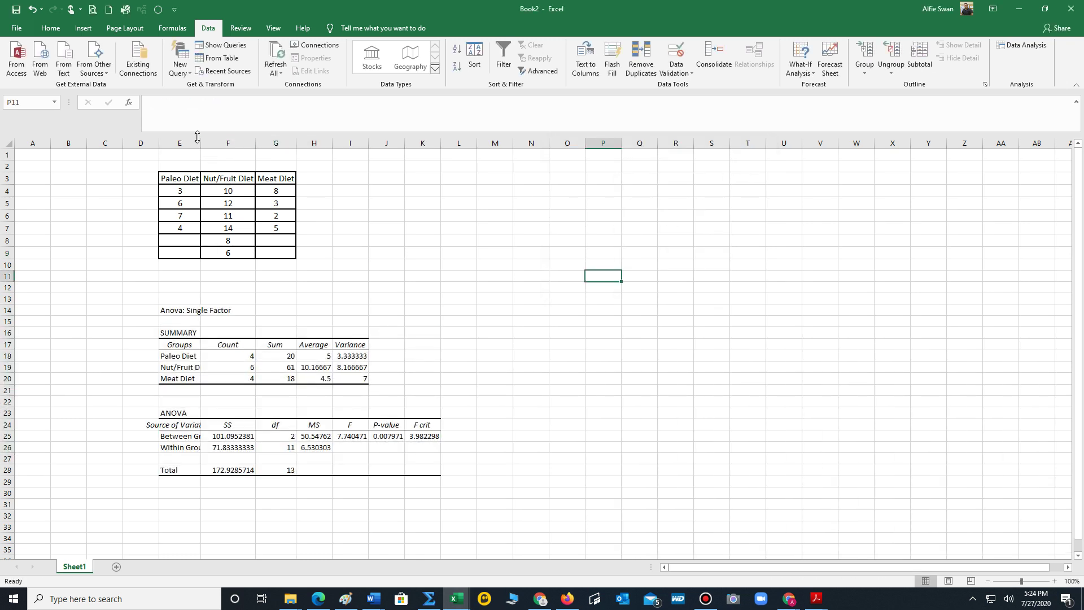
pyautogui.moveTo(201, 141); pyautogui.dragTo(290, 142)
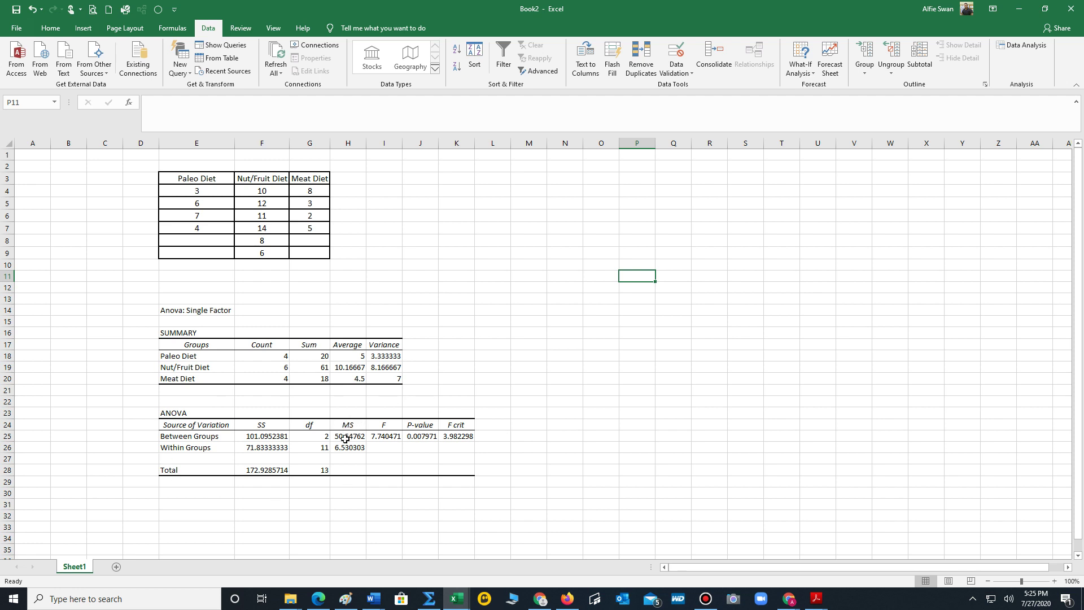
pyautogui.moveTo(346, 437); pyautogui.dragTo(347, 447)
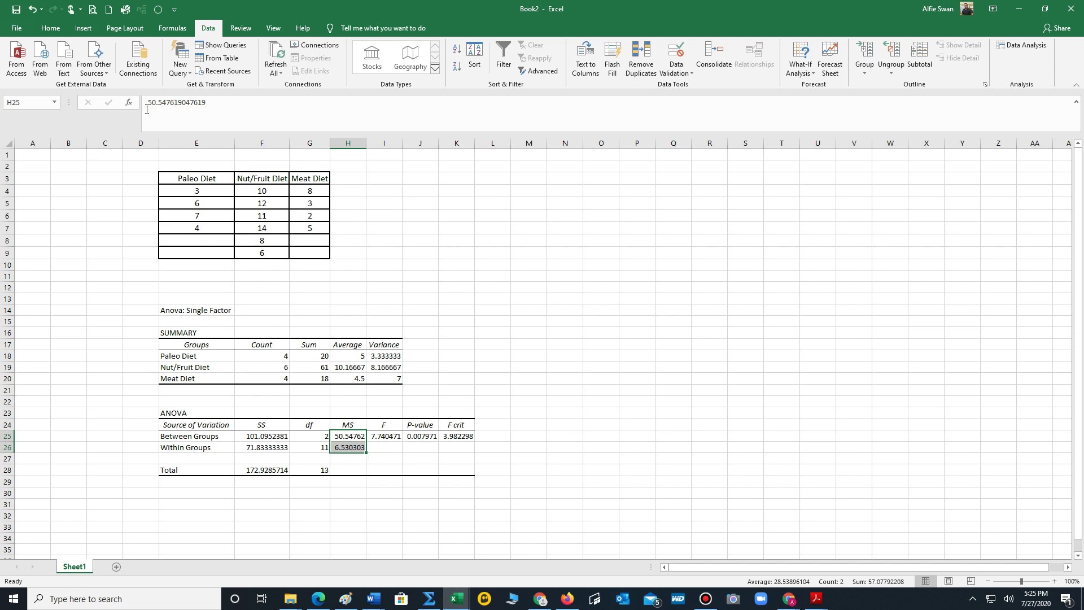
pyautogui.click(58, 32)
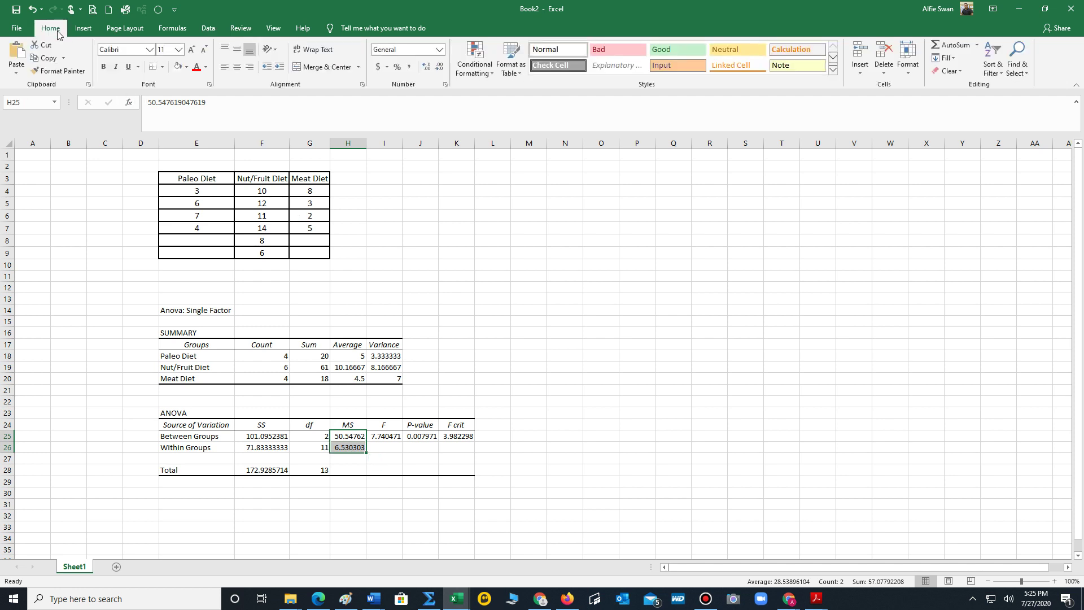
pyautogui.click(186, 68)
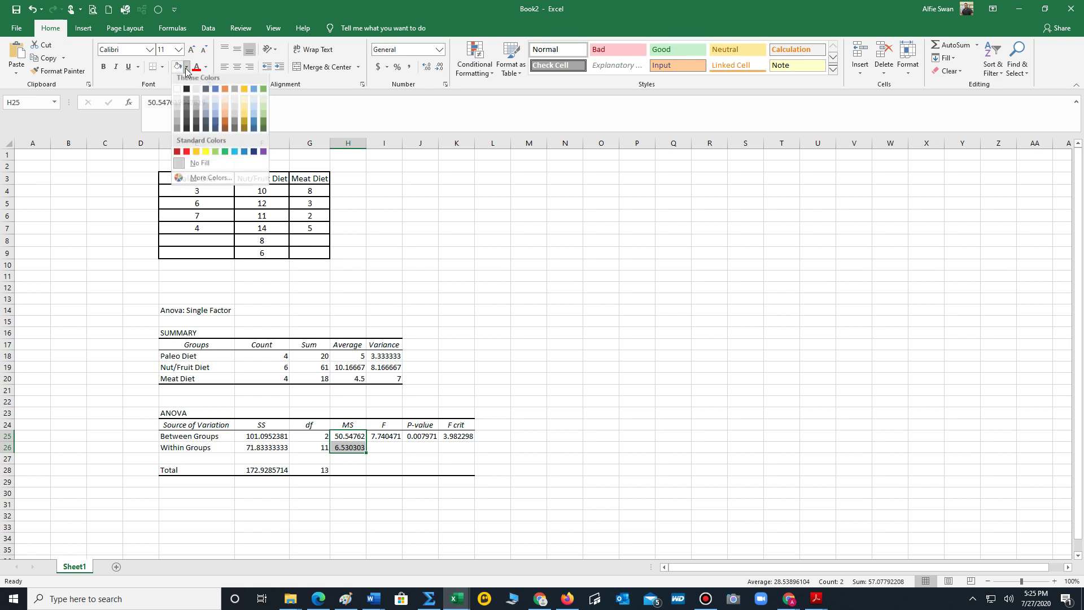
pyautogui.click(206, 154)
# Reselect the between-groups and within-groups MS cells individually.
pyautogui.click(355, 436)
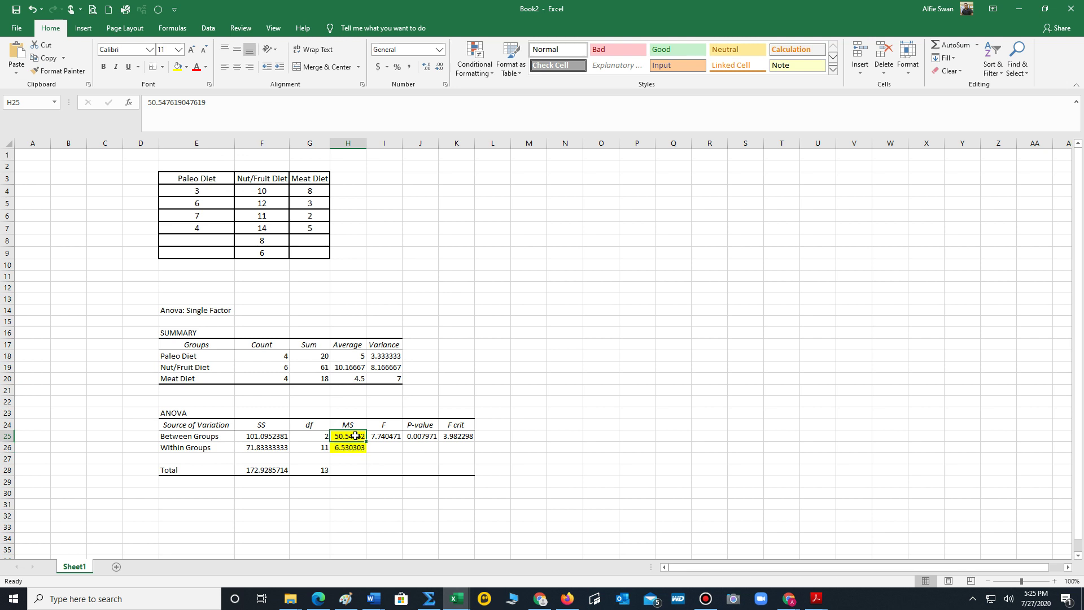
pyautogui.click(351, 458)
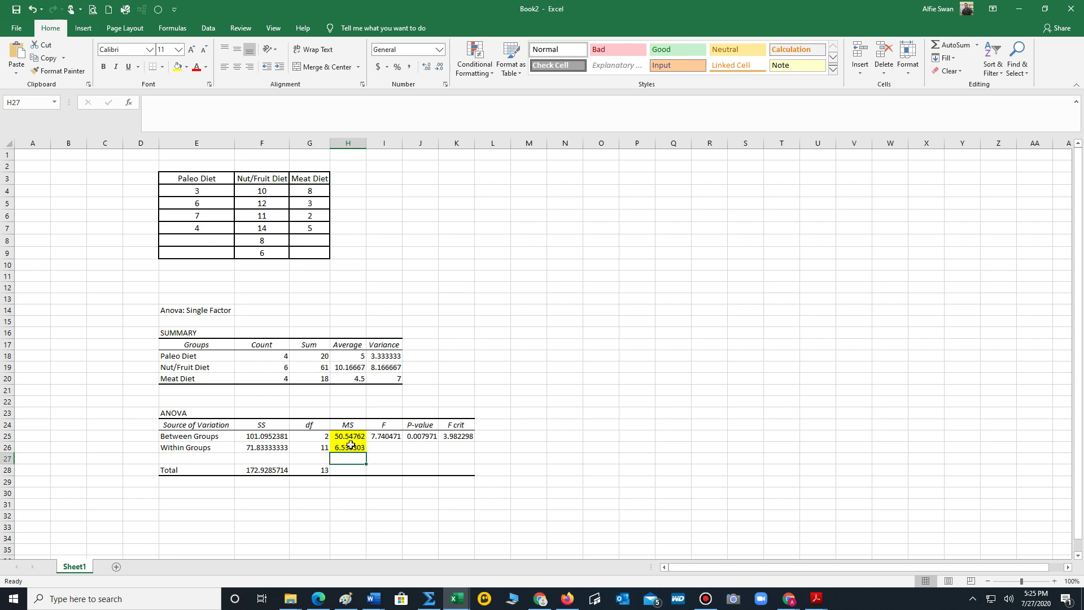
pyautogui.click(350, 445)
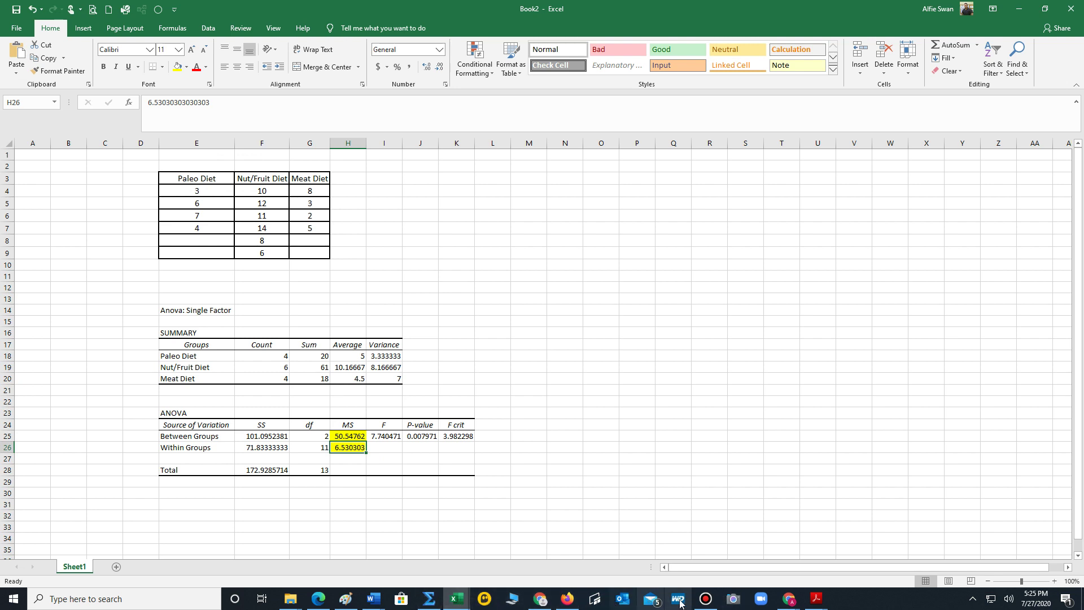
pyautogui.moveTo(374, 597)
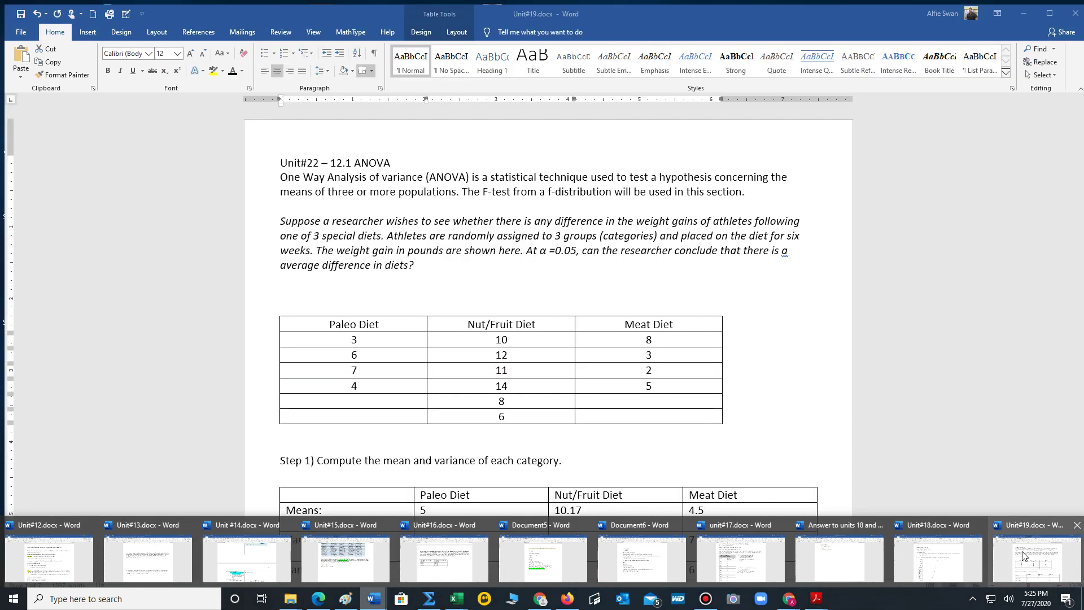
pyautogui.click(1024, 556)
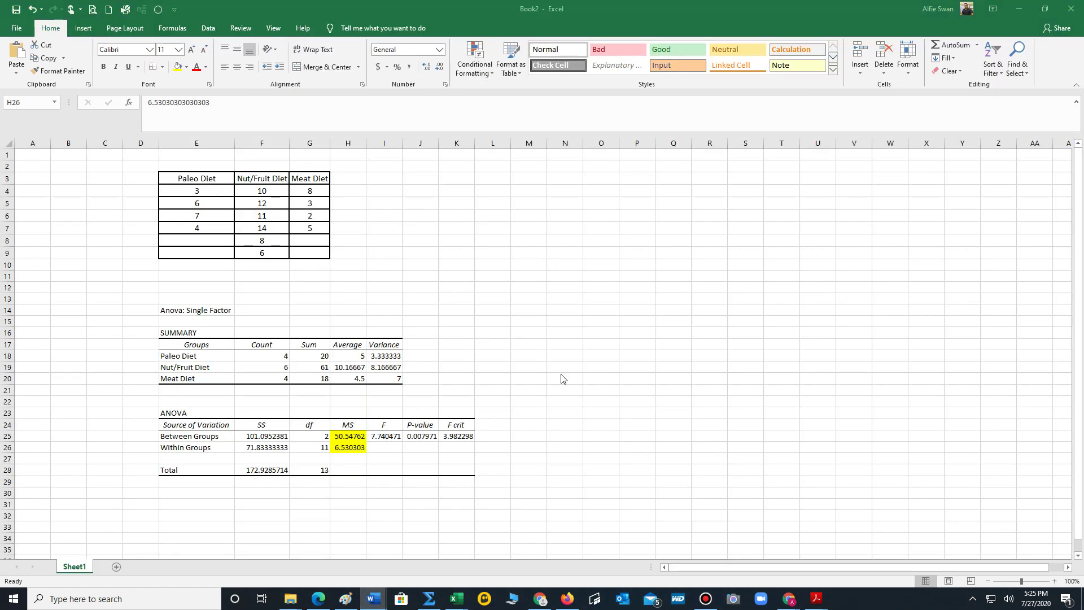
pyautogui.scroll(-10, 561, 370)
pyautogui.scroll(-20, 562, 370)
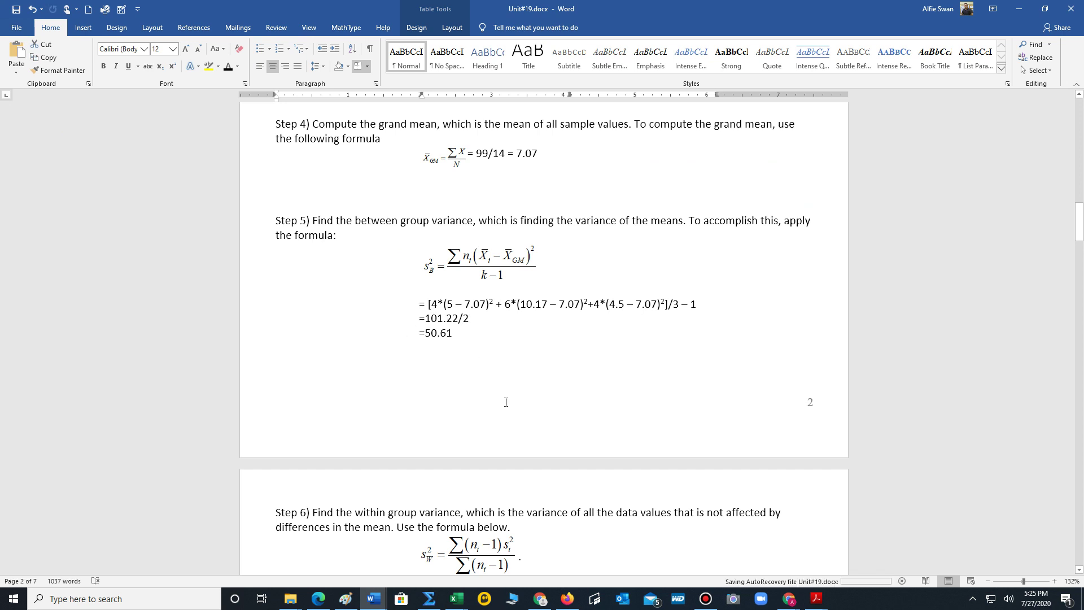
pyautogui.scroll(-5, 506, 402)
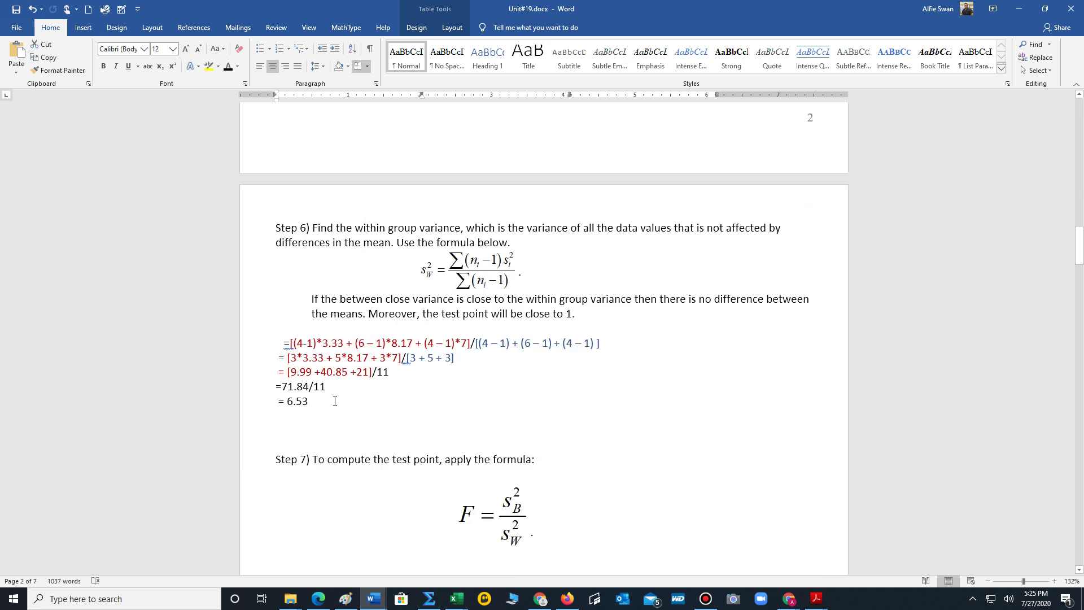
# Back in Excel, fill the F value 7.740471 in cell I25 green.
pyautogui.click(1021, 11)
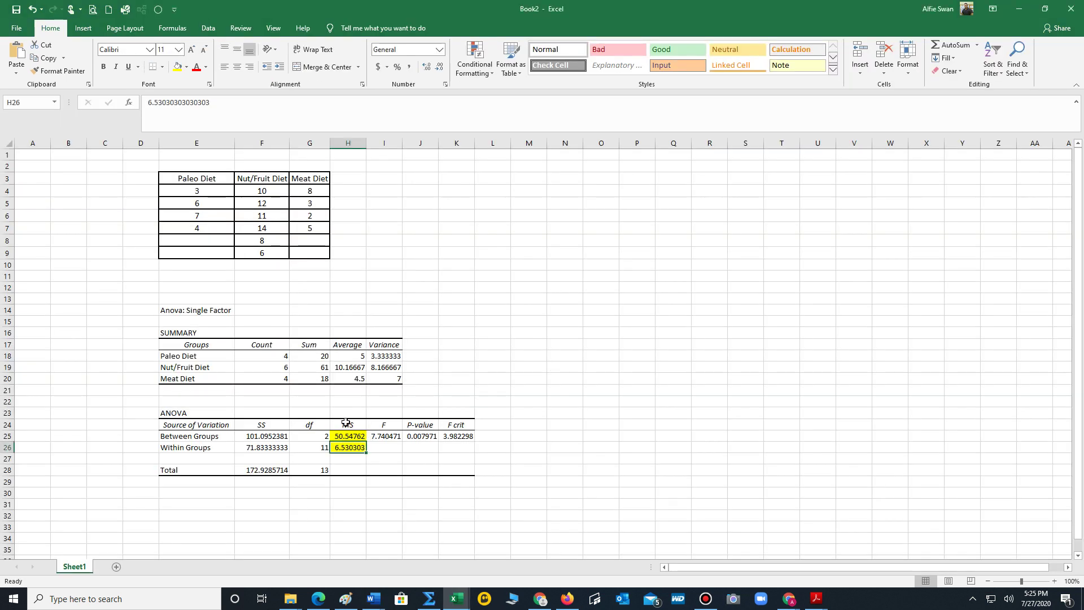
pyautogui.click(385, 437)
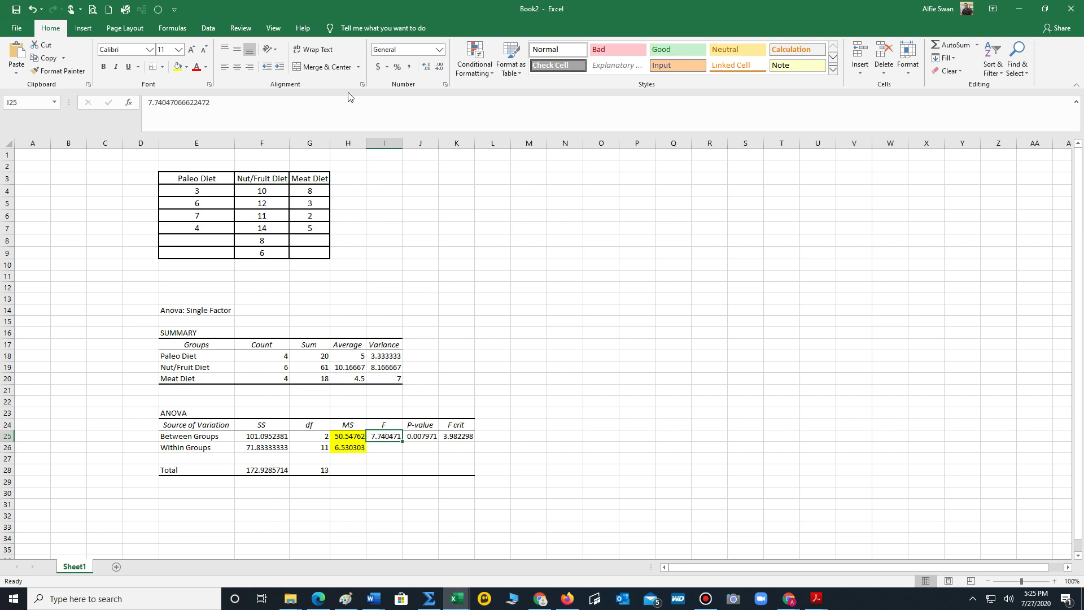
pyautogui.click(187, 67)
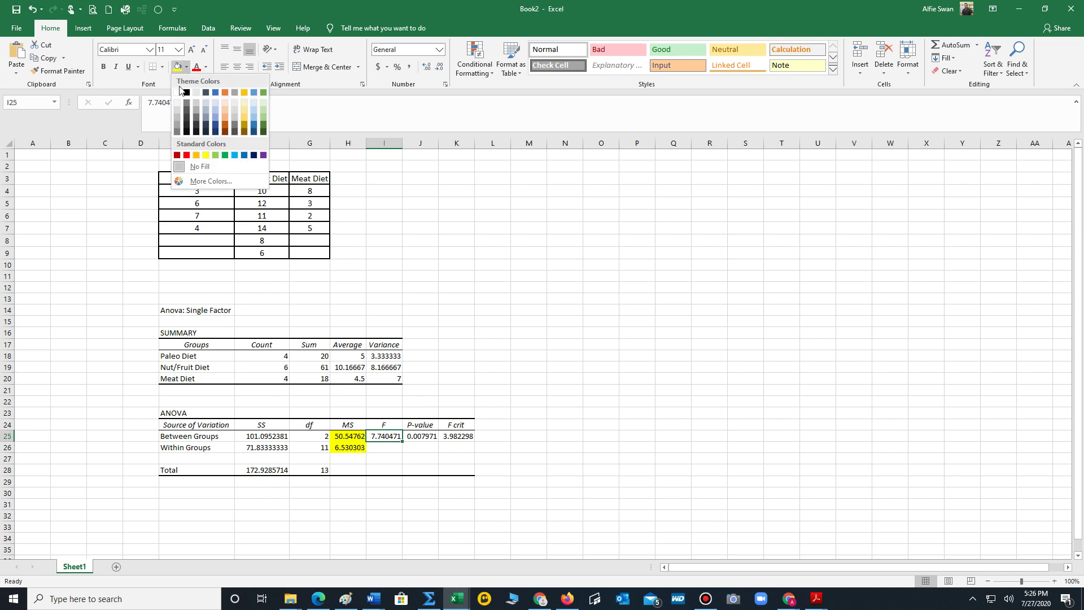
pyautogui.click(215, 156)
pyautogui.click(594, 345)
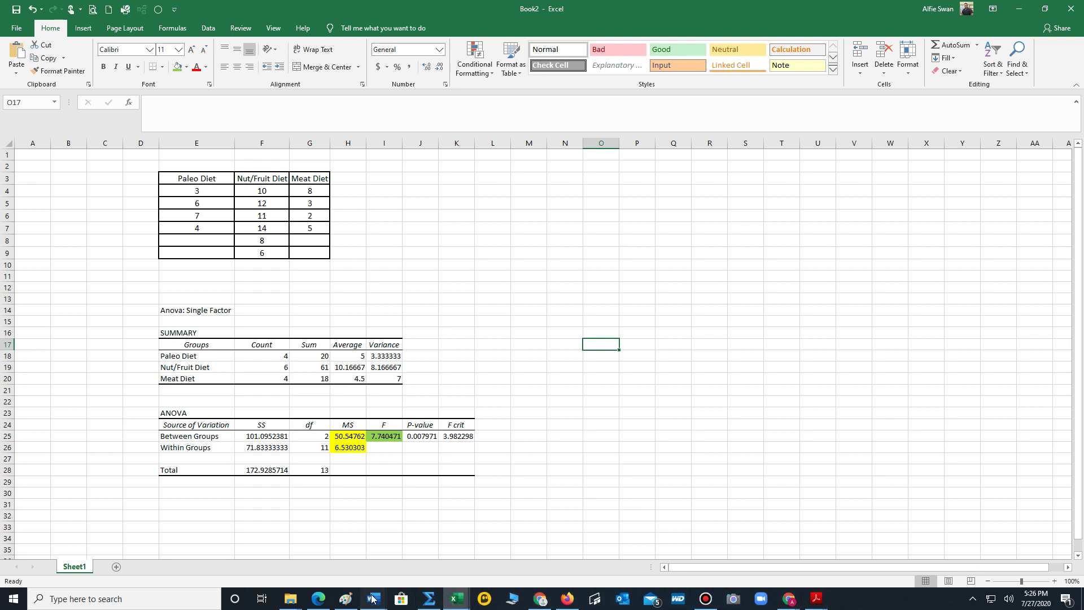
# Bring Unit#19 forward in Word and scroll to Step 8's F-distribution Reject Ho conclusion.
pyautogui.moveTo(372, 599)
pyautogui.click(997, 557)
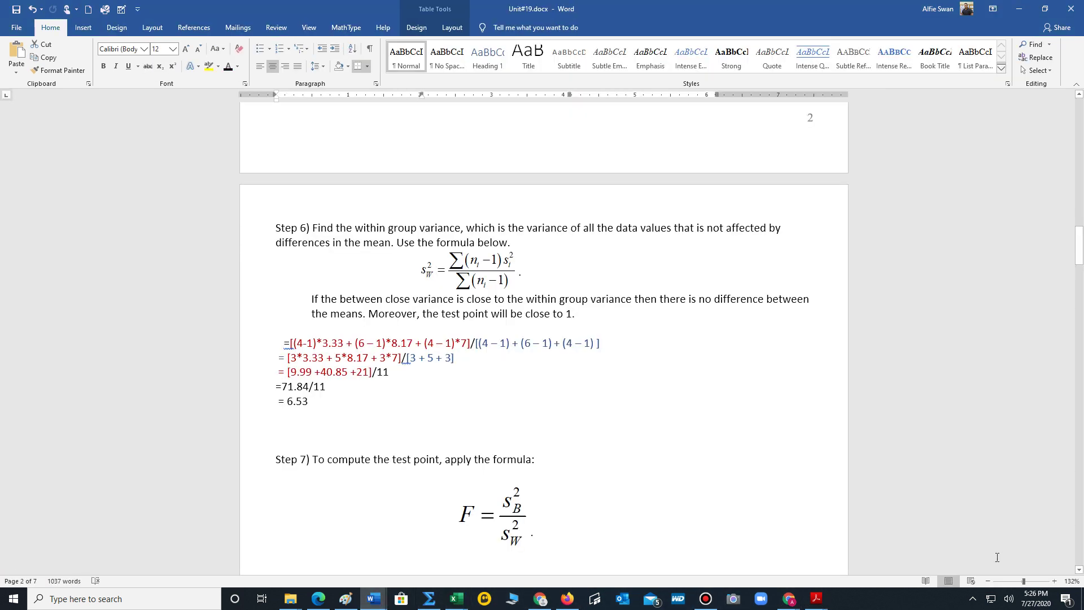
pyautogui.scroll(-3, 575, 364)
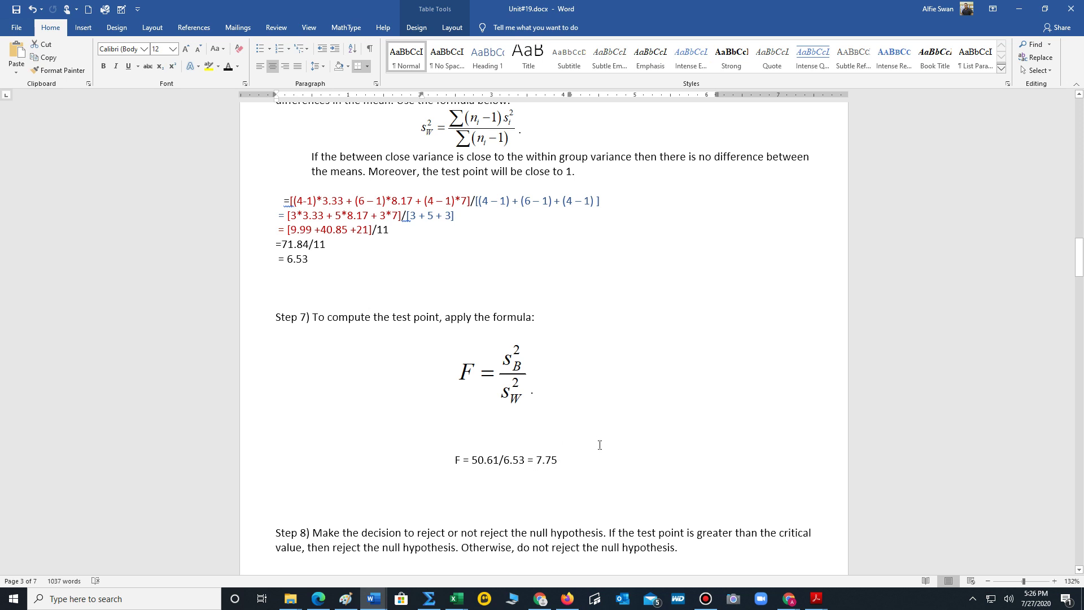
pyautogui.scroll(10, 600, 445)
pyautogui.scroll(-12, 599, 445)
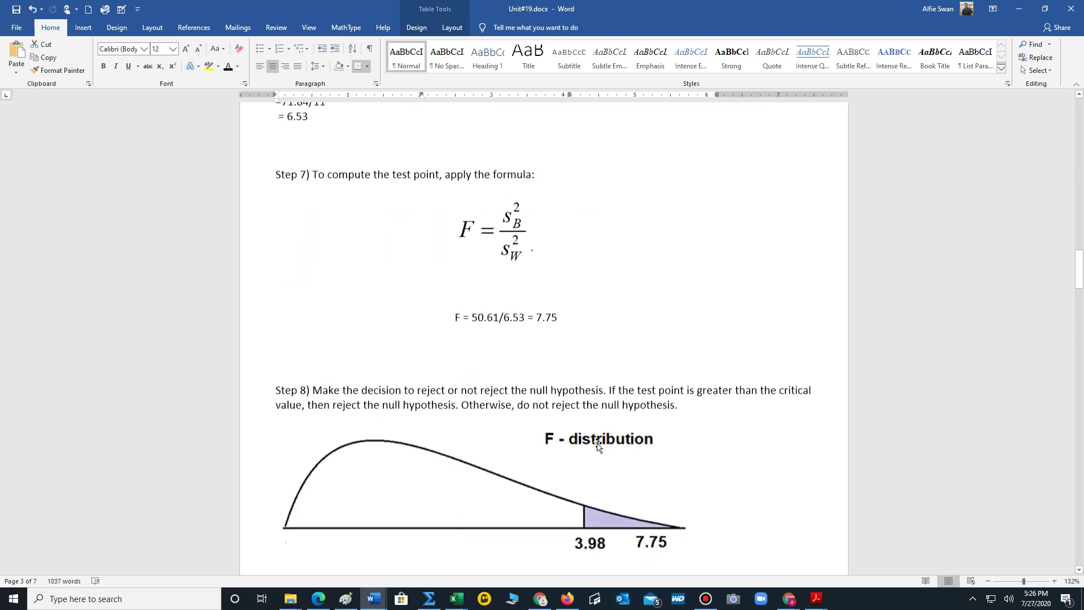
pyautogui.scroll(-4, 598, 446)
pyautogui.scroll(1, 600, 388)
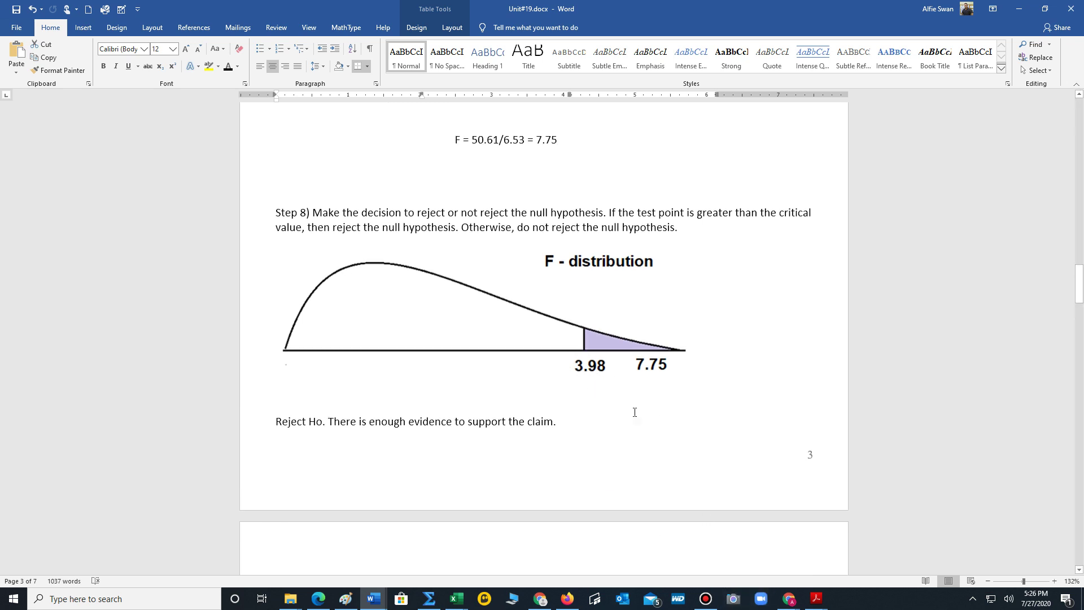
# Back in Excel, shade the F crit value 3.982298 in cell K25 light blue.
pyautogui.click(1019, 8)
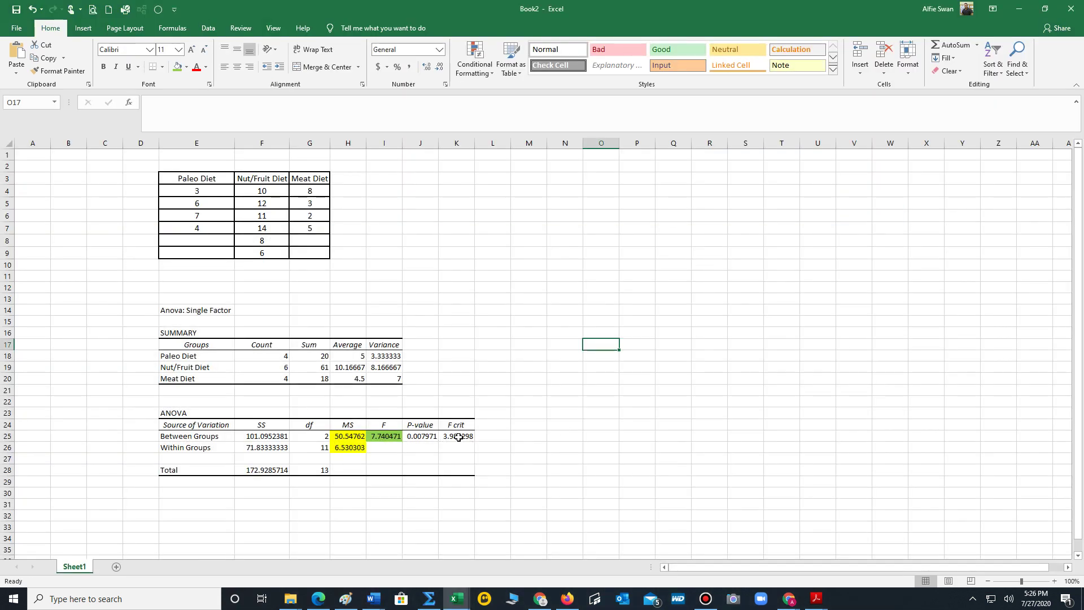
pyautogui.click(458, 438)
pyautogui.click(186, 66)
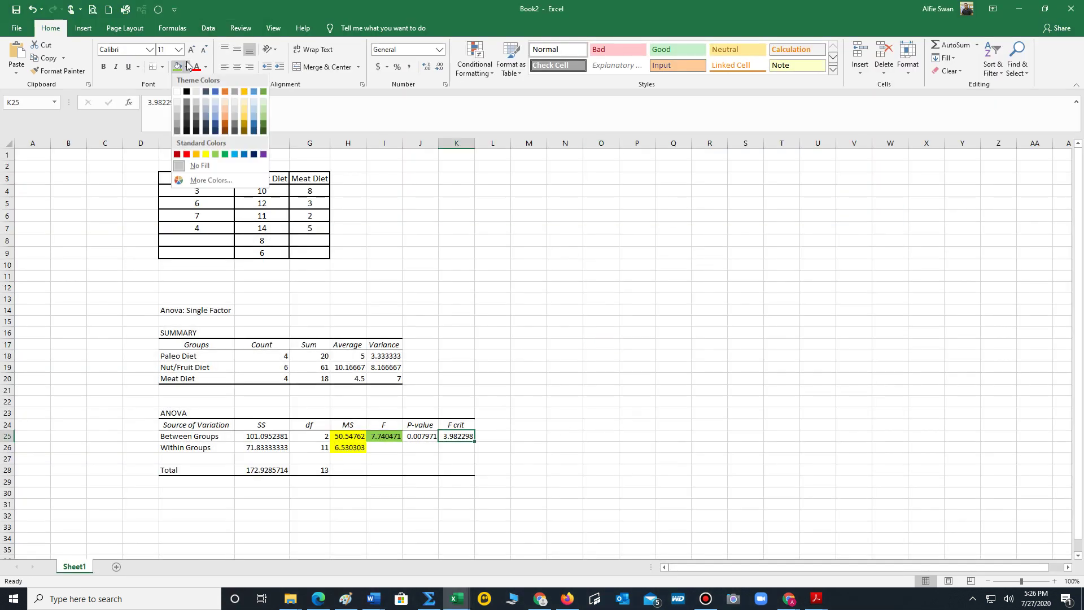
pyautogui.click(206, 102)
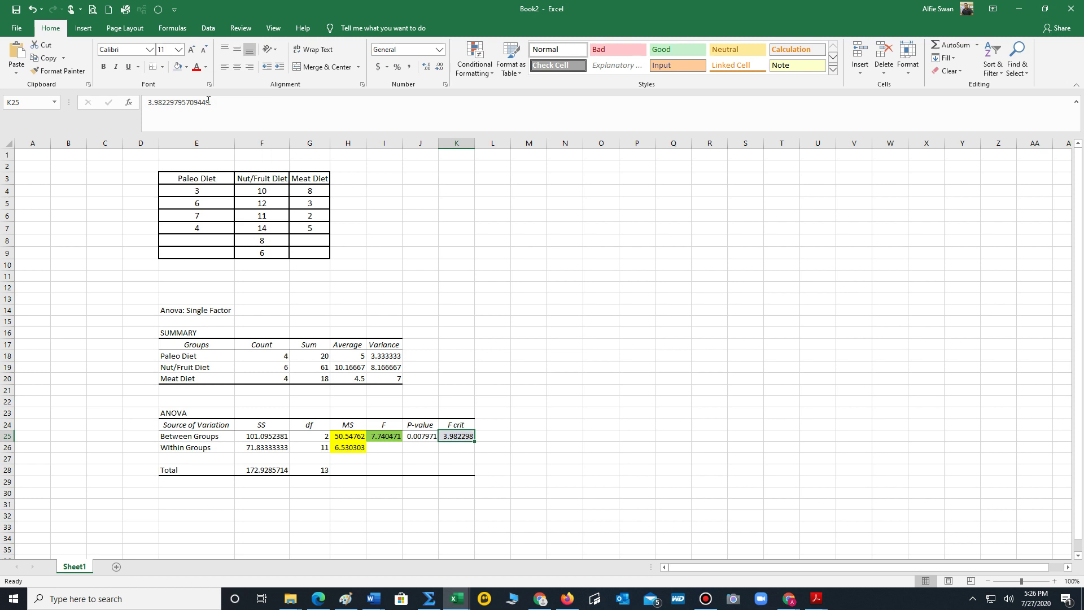
pyautogui.click(567, 334)
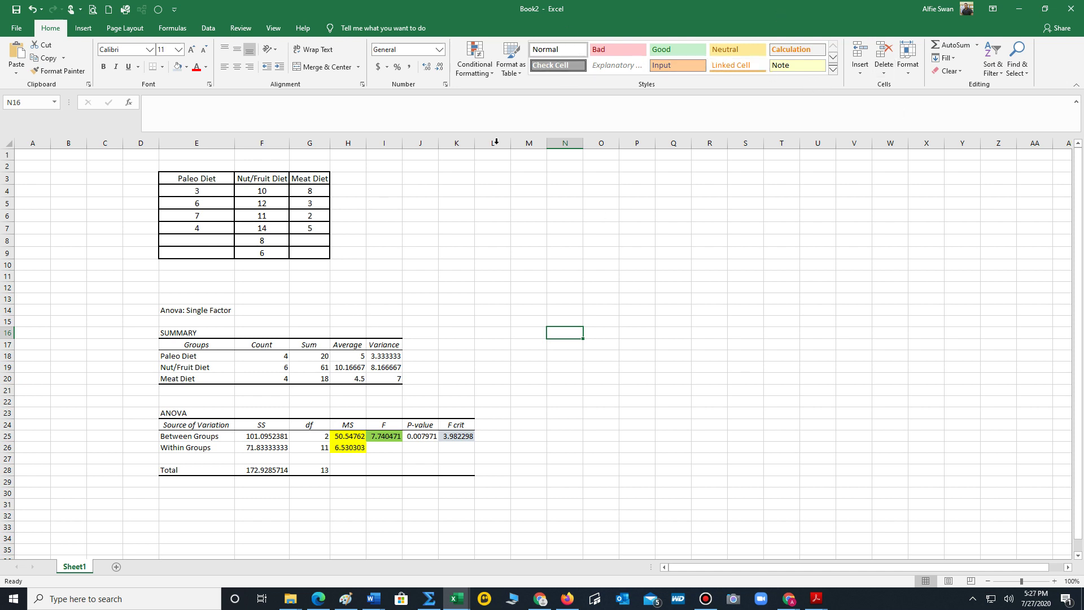
pyautogui.click(17, 30)
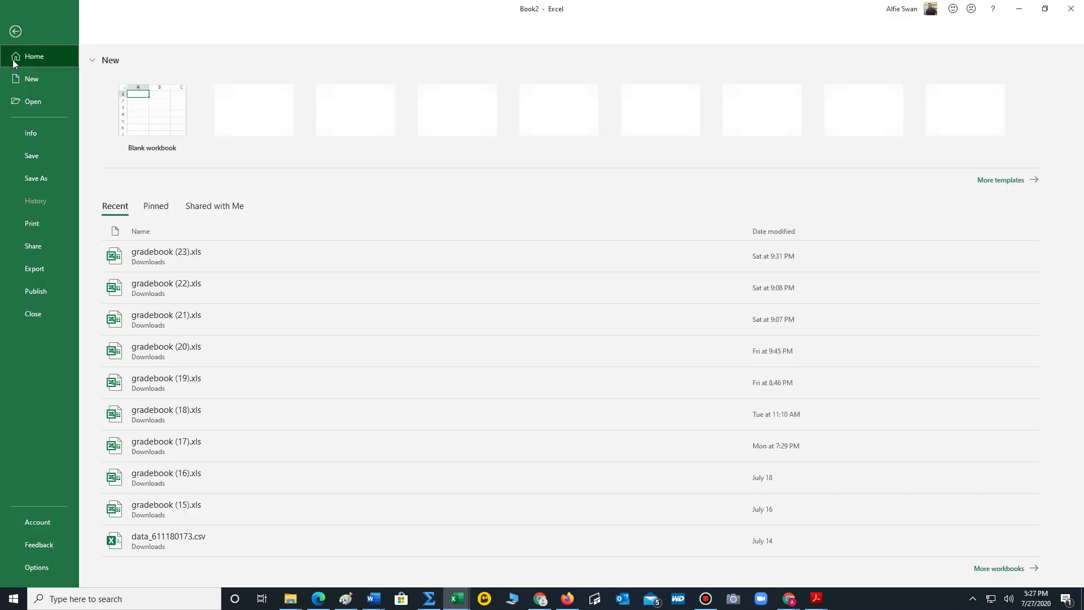
pyautogui.click(46, 567)
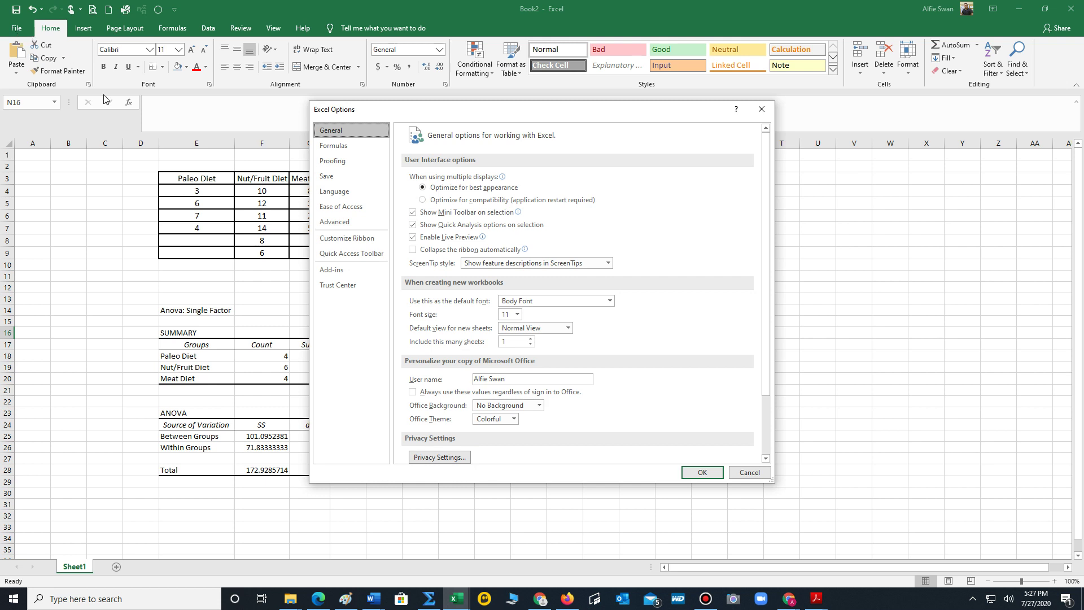
pyautogui.click(332, 270)
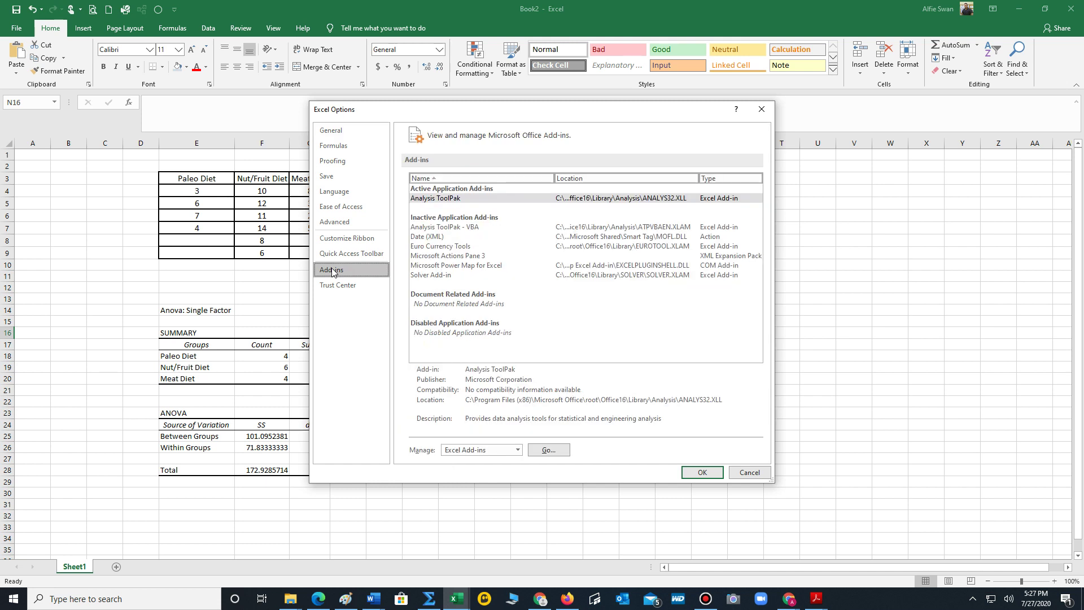
pyautogui.click(445, 199)
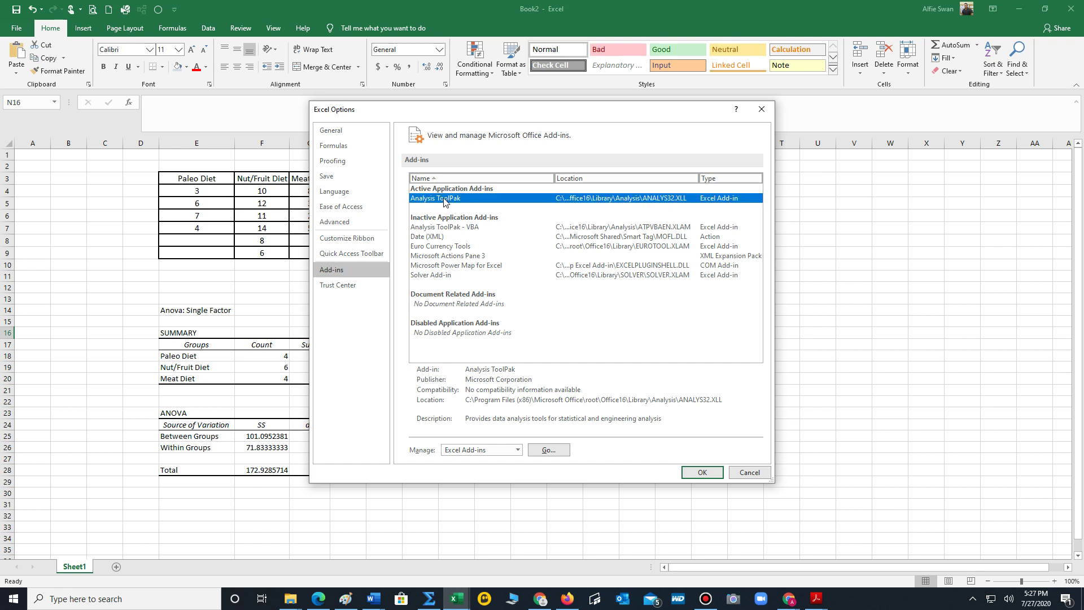
pyautogui.click(702, 473)
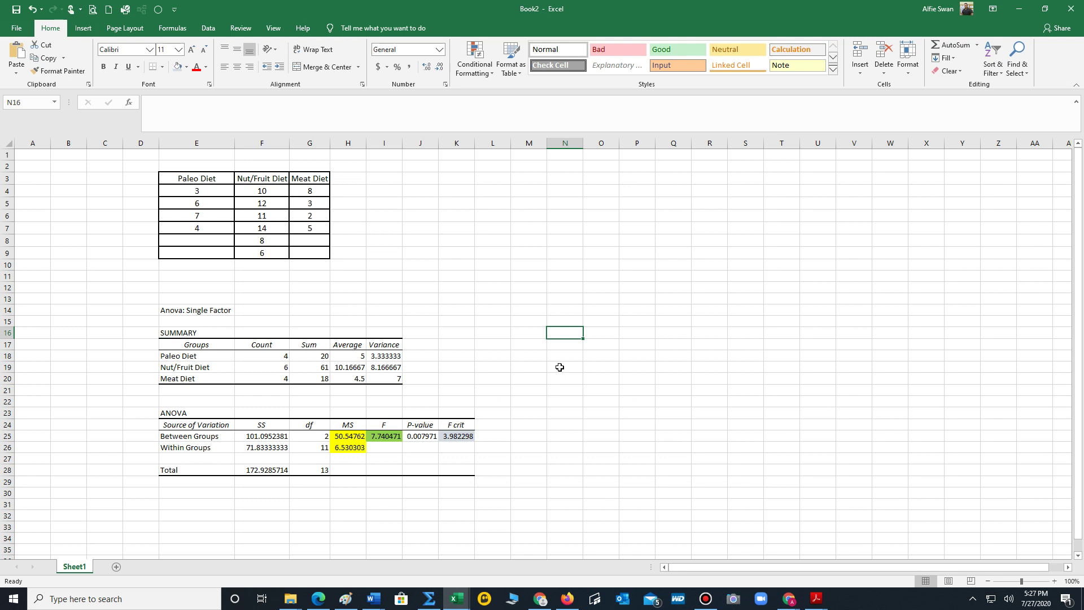
# Open the Data tab and launch Data Analysis from the Analysis group.
pyautogui.click(209, 29)
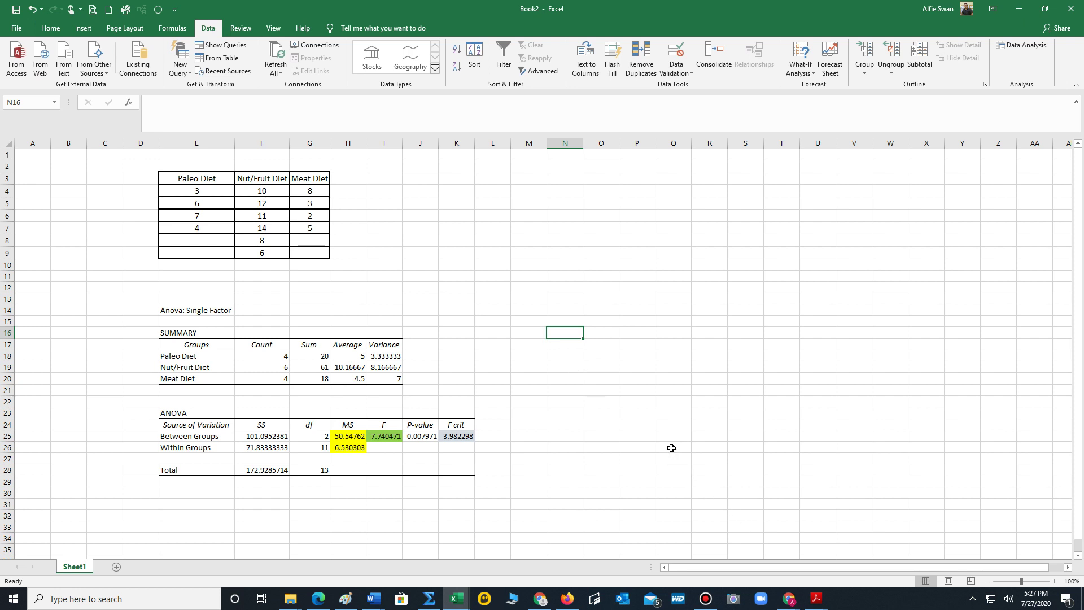
pyautogui.click(1022, 45)
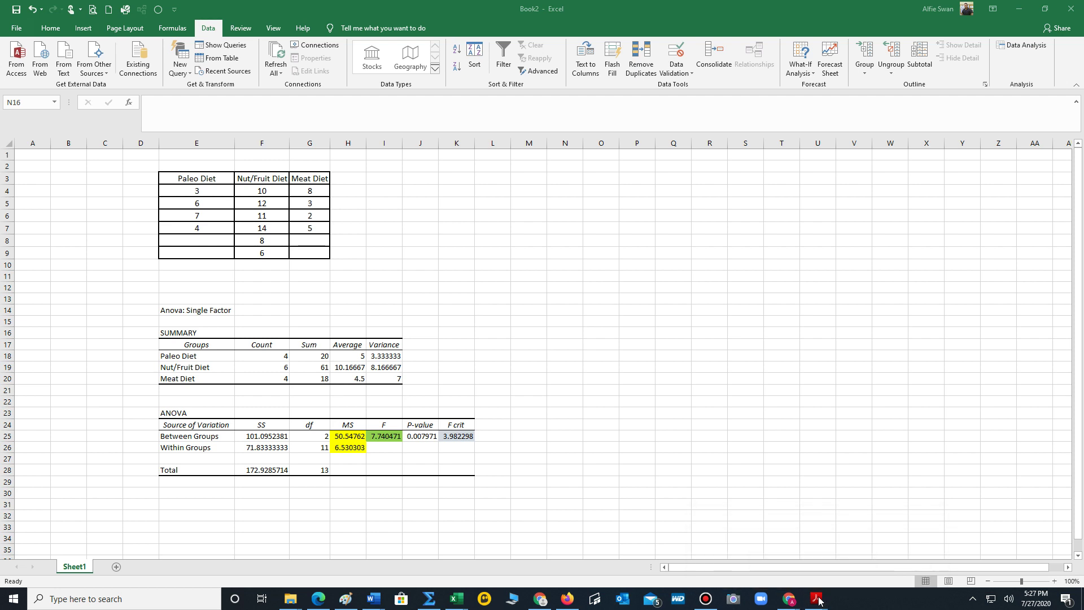
pyautogui.click(701, 596)
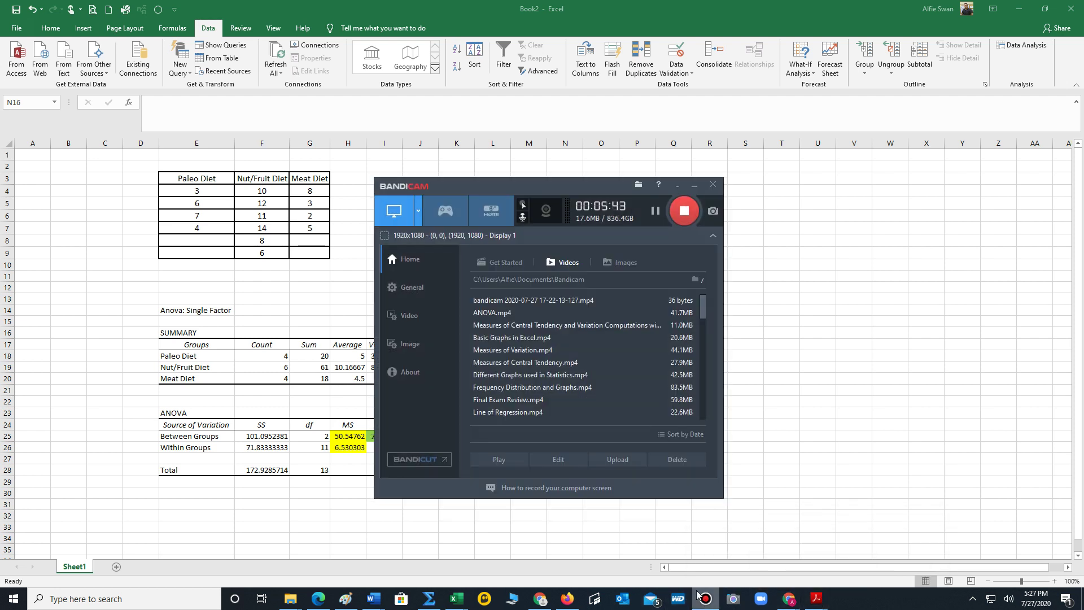